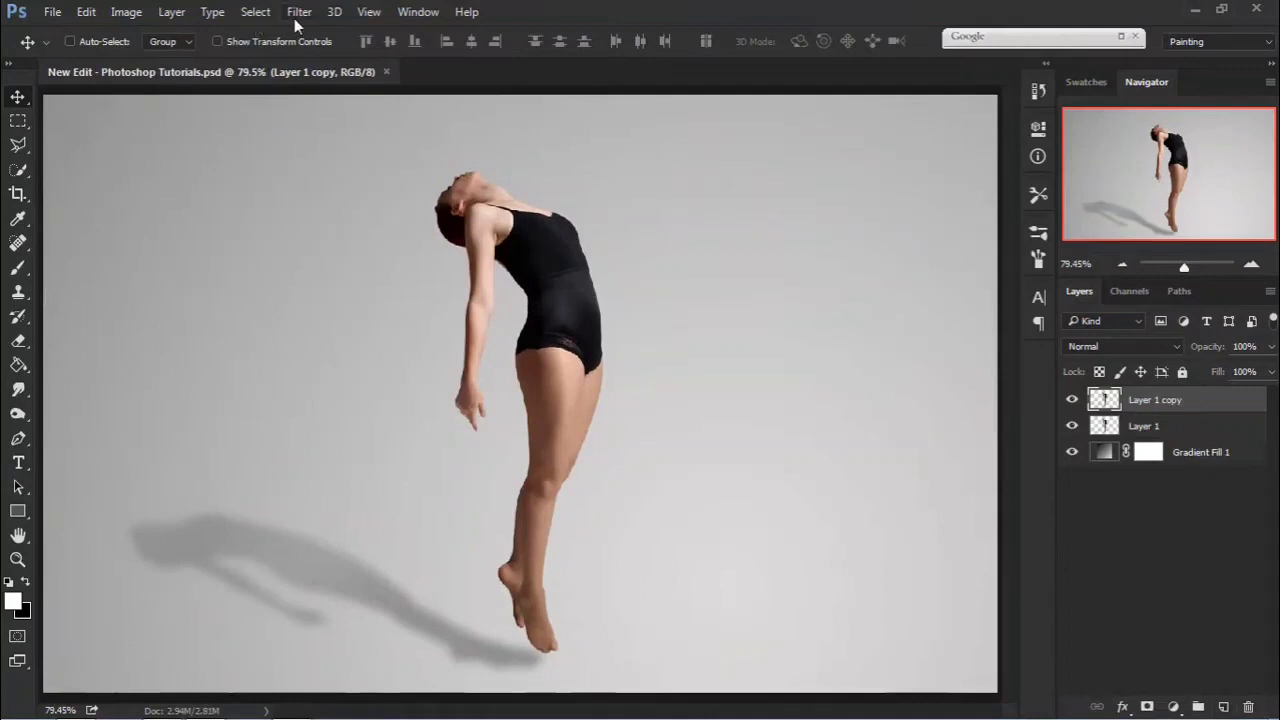
Step: Open Liquify on Layer 1 copy and push the legs, hips, back and neck outward with a size 244 brush
click(298, 12)
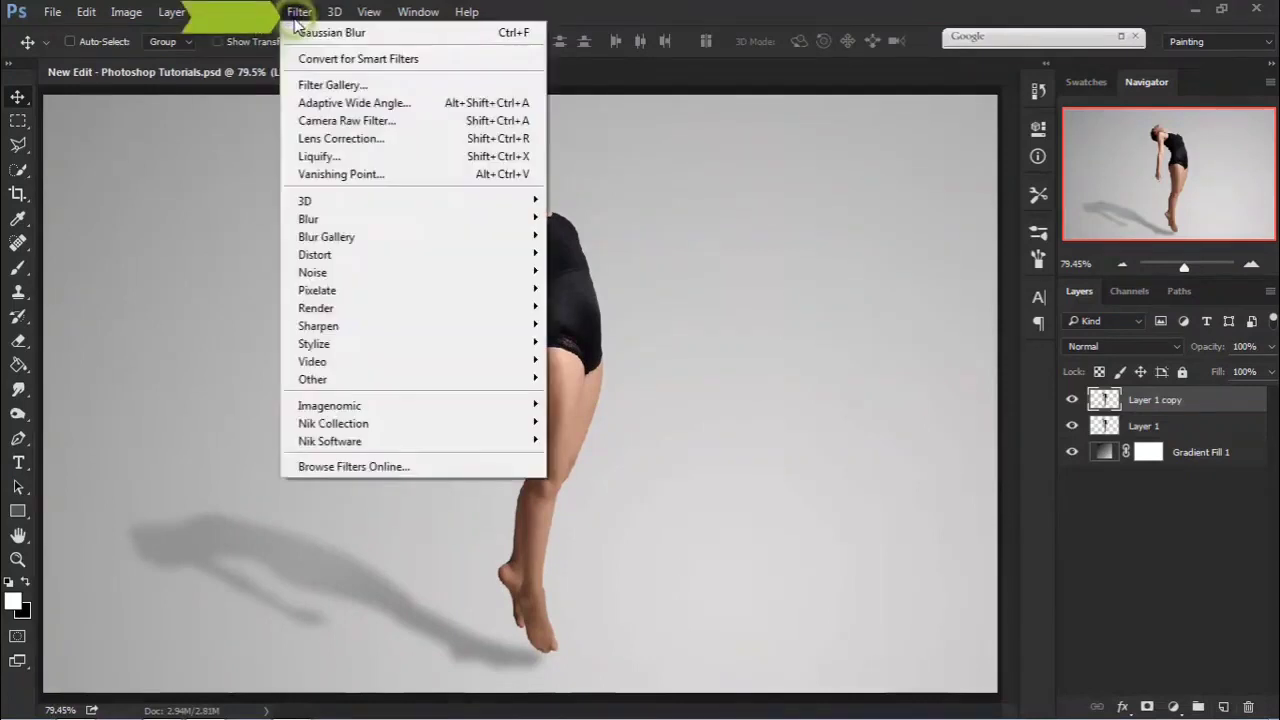
click(362, 160)
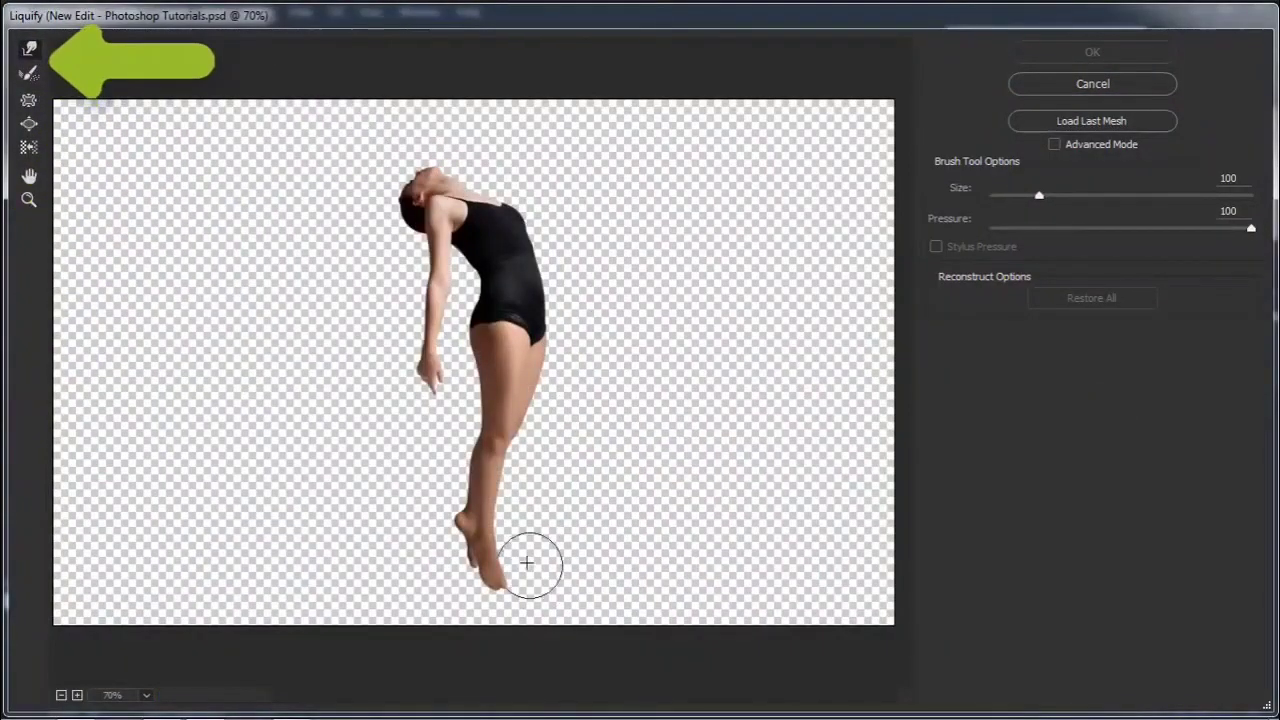
drag(513, 555, 514, 537)
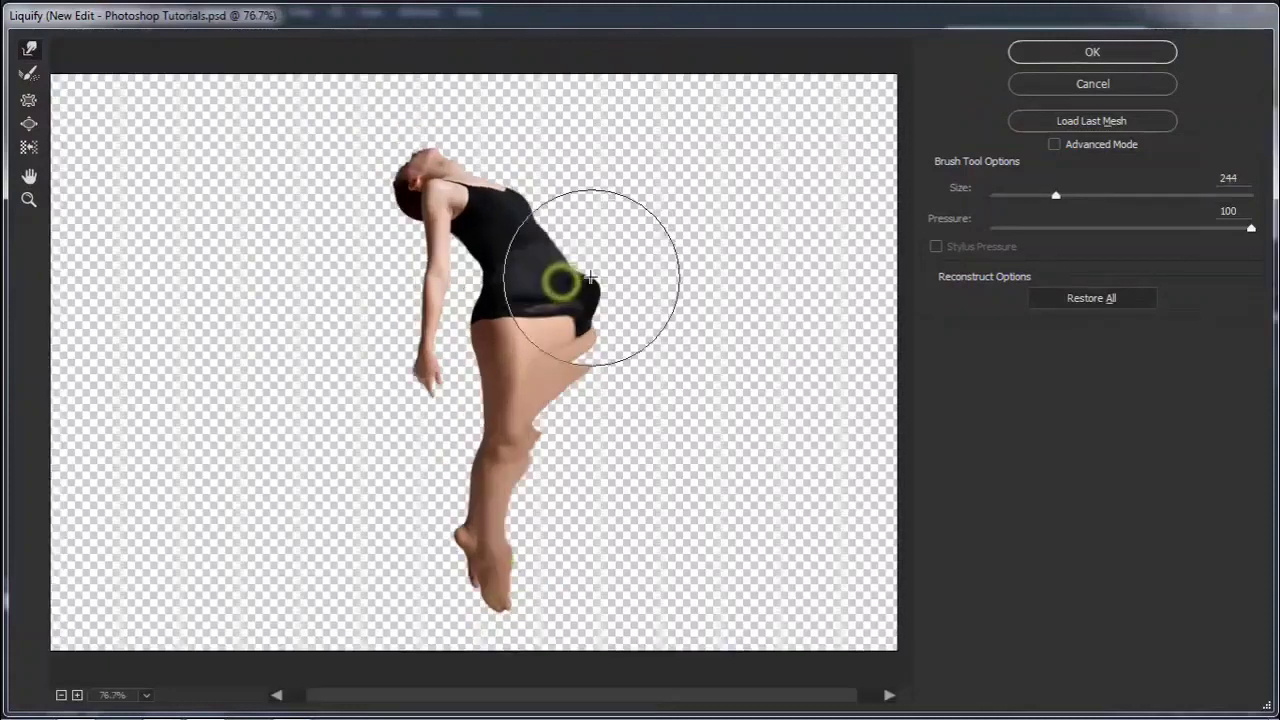
mouse_move(590, 260)
mouse_down()
mouse_move(542, 220)
mouse_move(580, 197)
mouse_move(521, 186)
mouse_move(549, 143)
mouse_up()
mouse_move(452, 144)
mouse_down()
mouse_move(486, 106)
mouse_move(500, 114)
mouse_up()
drag(585, 254, 586, 251)
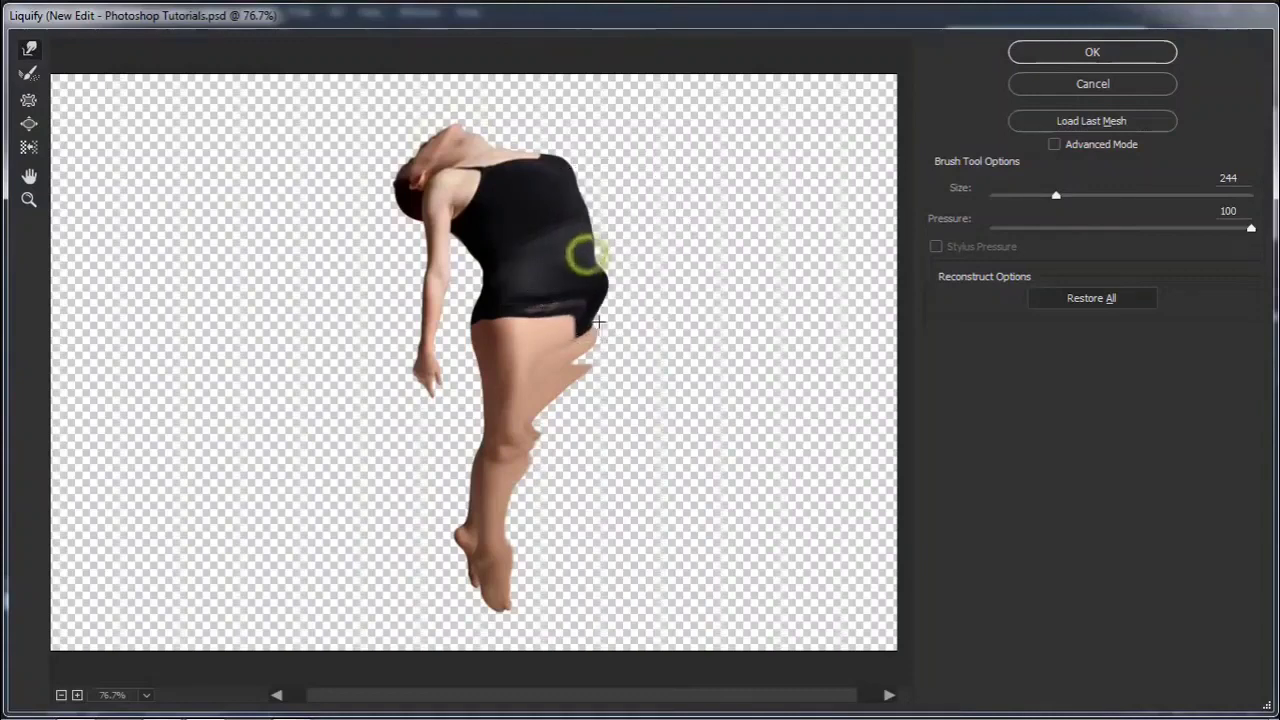
Step: Stretch the thigh, lower back, chest and calf further outward, and apply the Liquify distortion
mouse_move(606, 374)
mouse_down()
mouse_move(589, 434)
mouse_move(552, 432)
mouse_move(578, 424)
mouse_up()
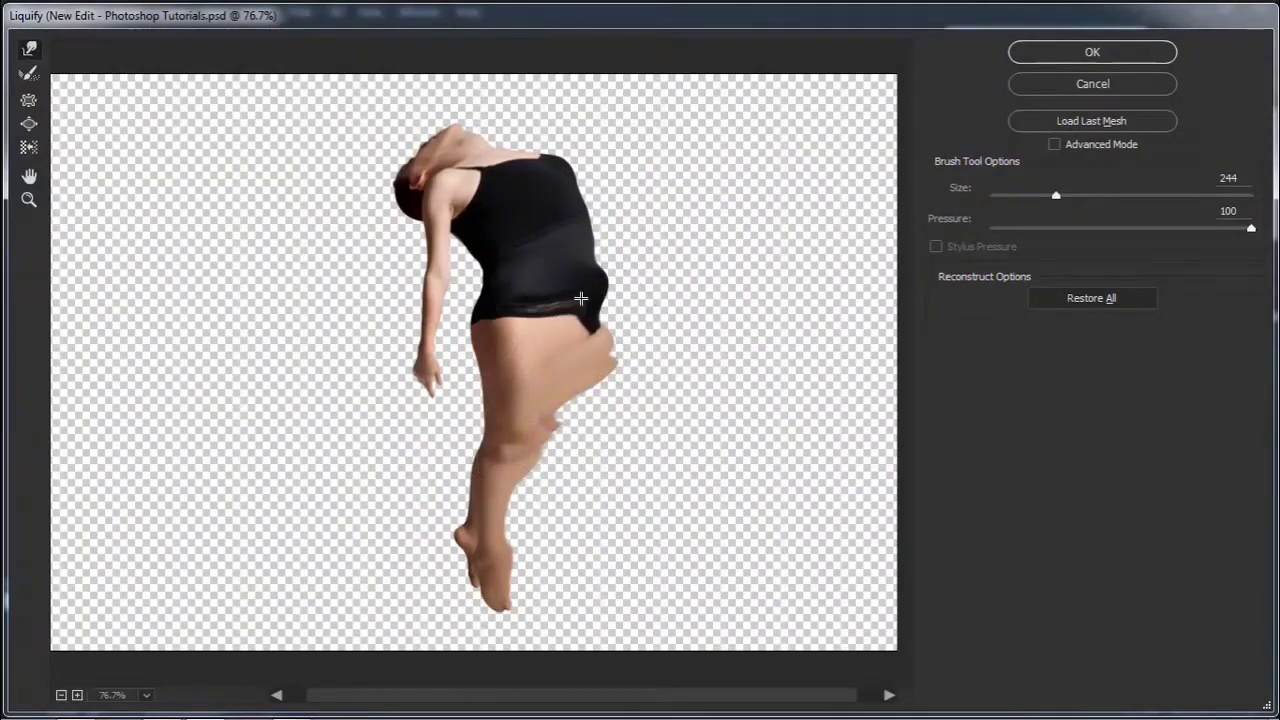
mouse_move(586, 274)
mouse_down()
mouse_move(610, 170)
mouse_move(551, 166)
mouse_move(517, 109)
mouse_move(485, 120)
mouse_move(477, 92)
mouse_move(434, 114)
mouse_move(423, 143)
mouse_move(424, 122)
mouse_up()
drag(586, 306, 592, 322)
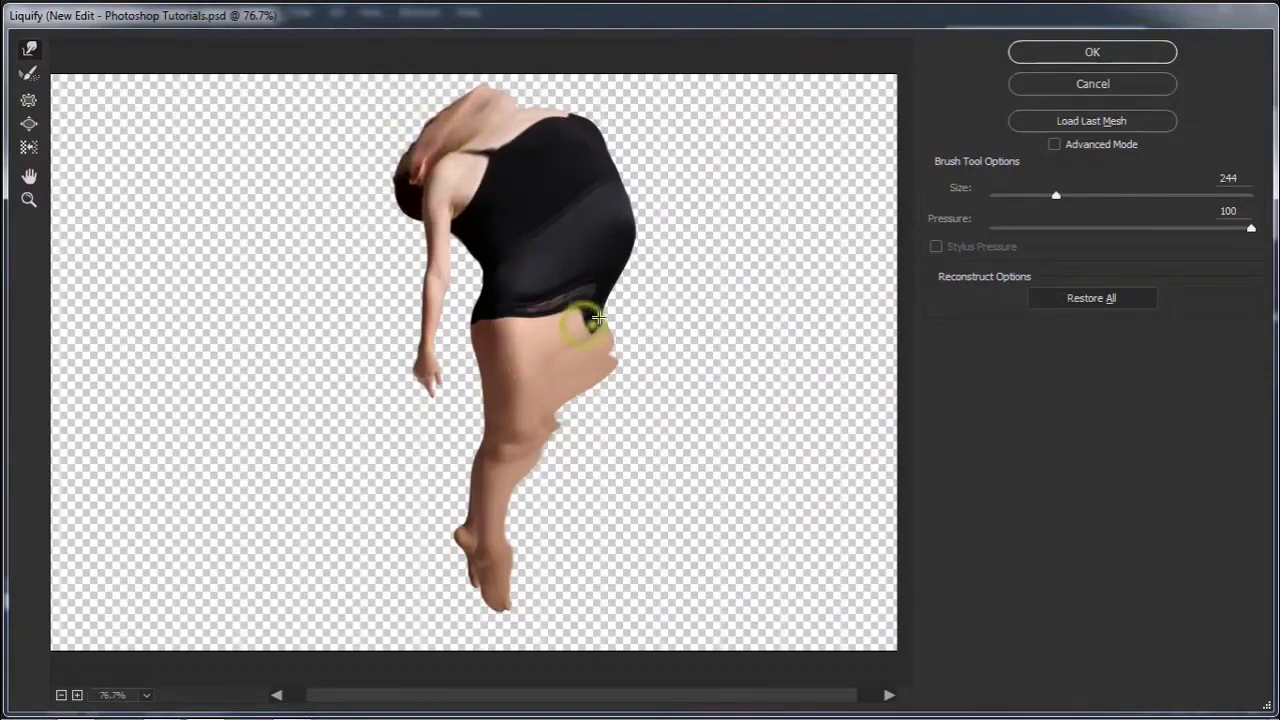
click(530, 516)
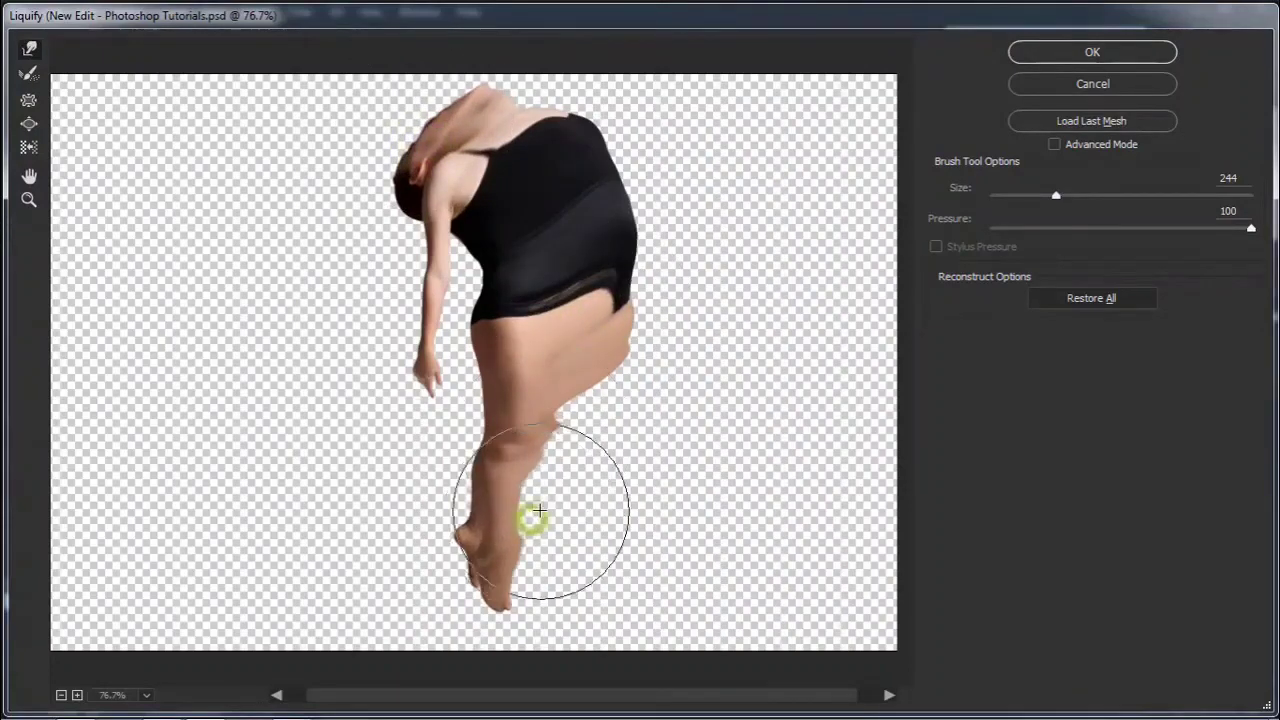
click(1130, 53)
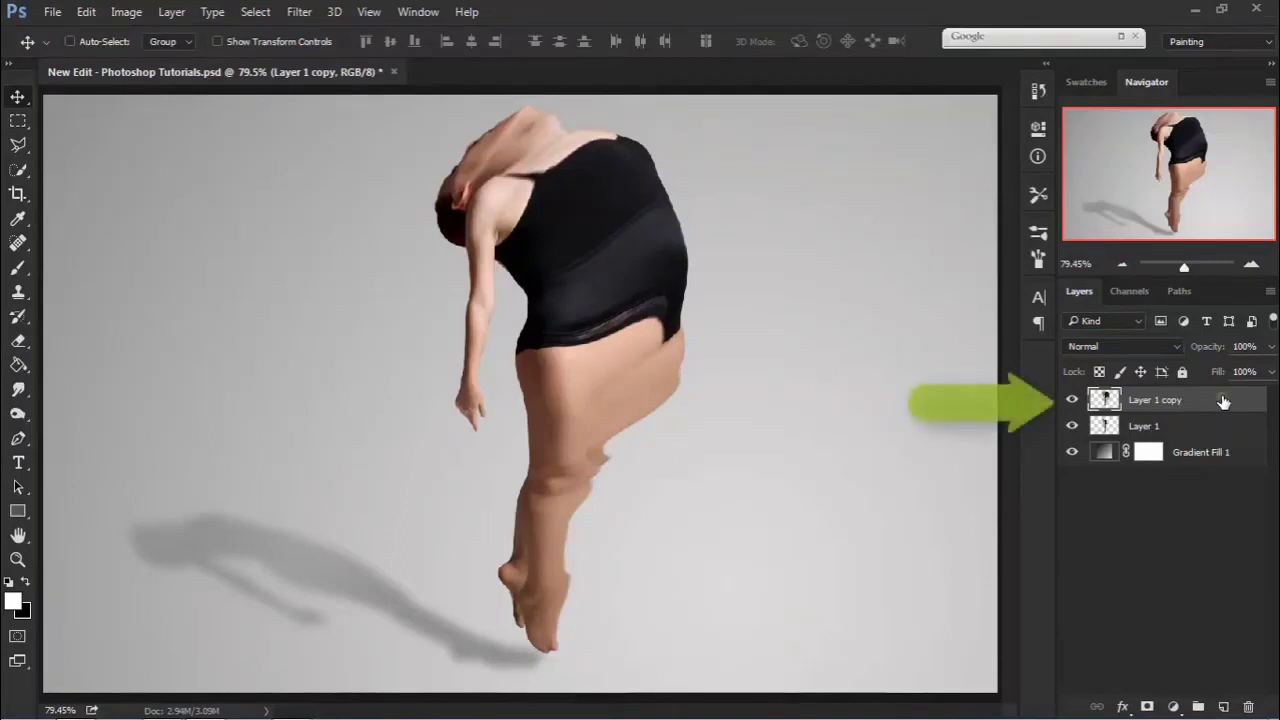
Step: Move Layer 1 copy below Layer 1, adding a white mask to Layer 1 and a black mask to the copy
drag(1223, 401, 1222, 438)
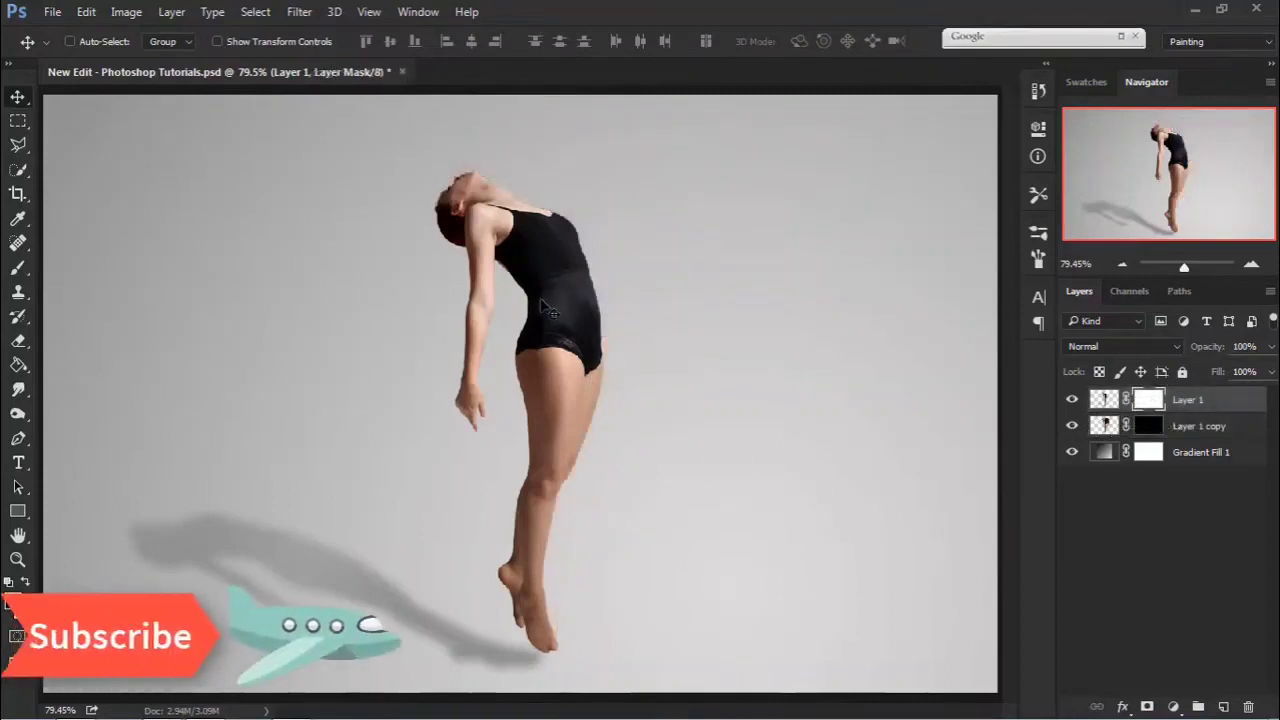
scroll(543, 302, up, 5)
click(1006, 366)
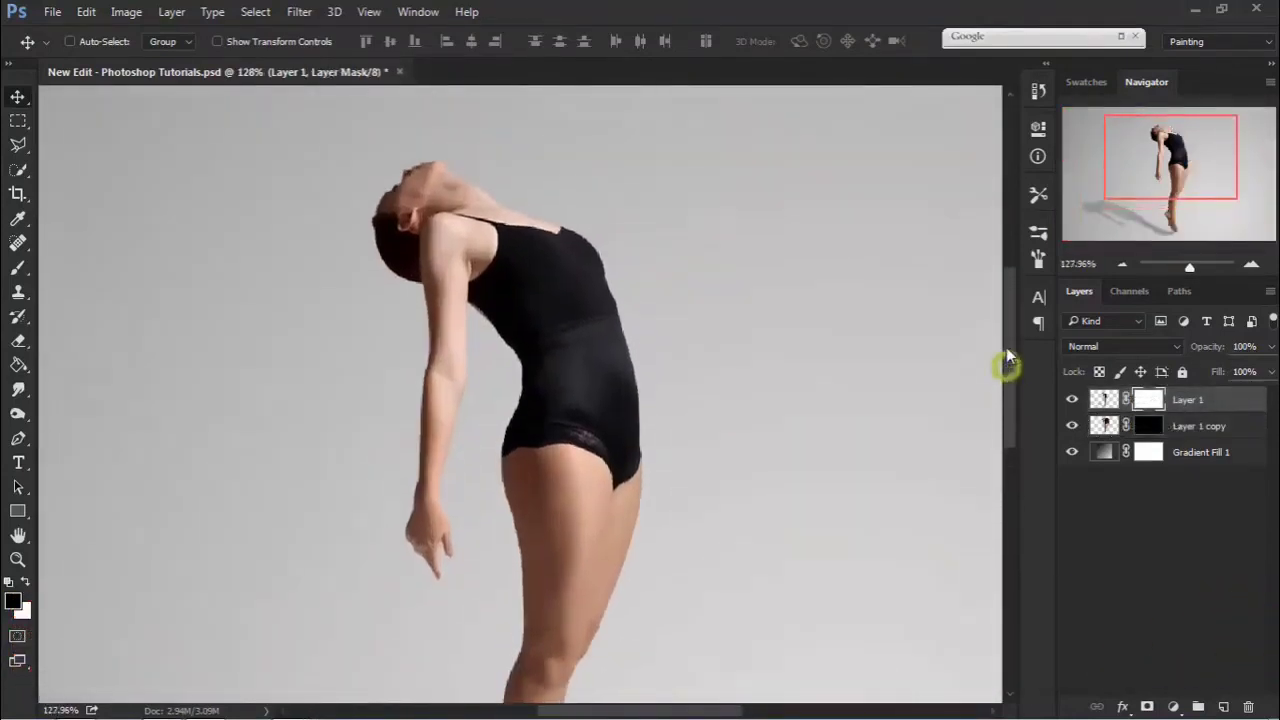
Step: Choose the Brush tool with the scattered-fragment brush preset at size 441
click(18, 265)
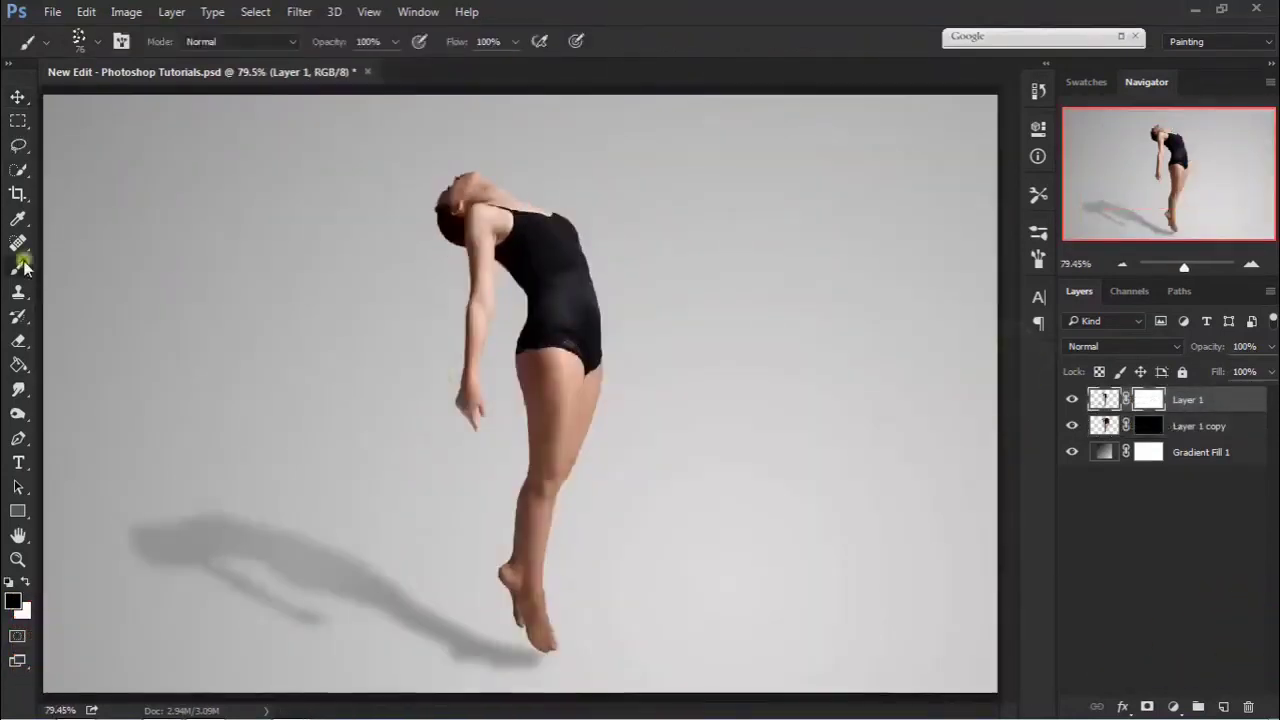
click(99, 40)
double_click(99, 309)
Step: Enable Shape Dynamics for the brush with 72% size jitter, 0% minimum diameter and 47% angle jitter
click(1038, 258)
click(697, 303)
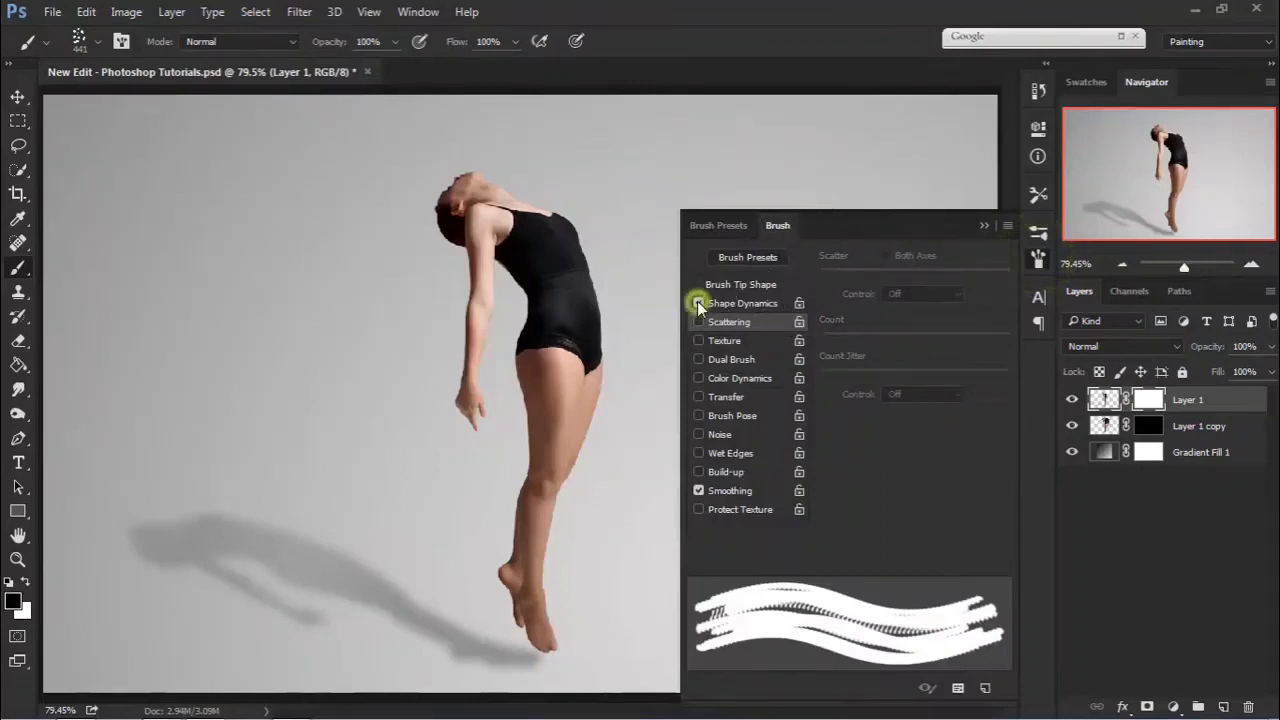
click(743, 301)
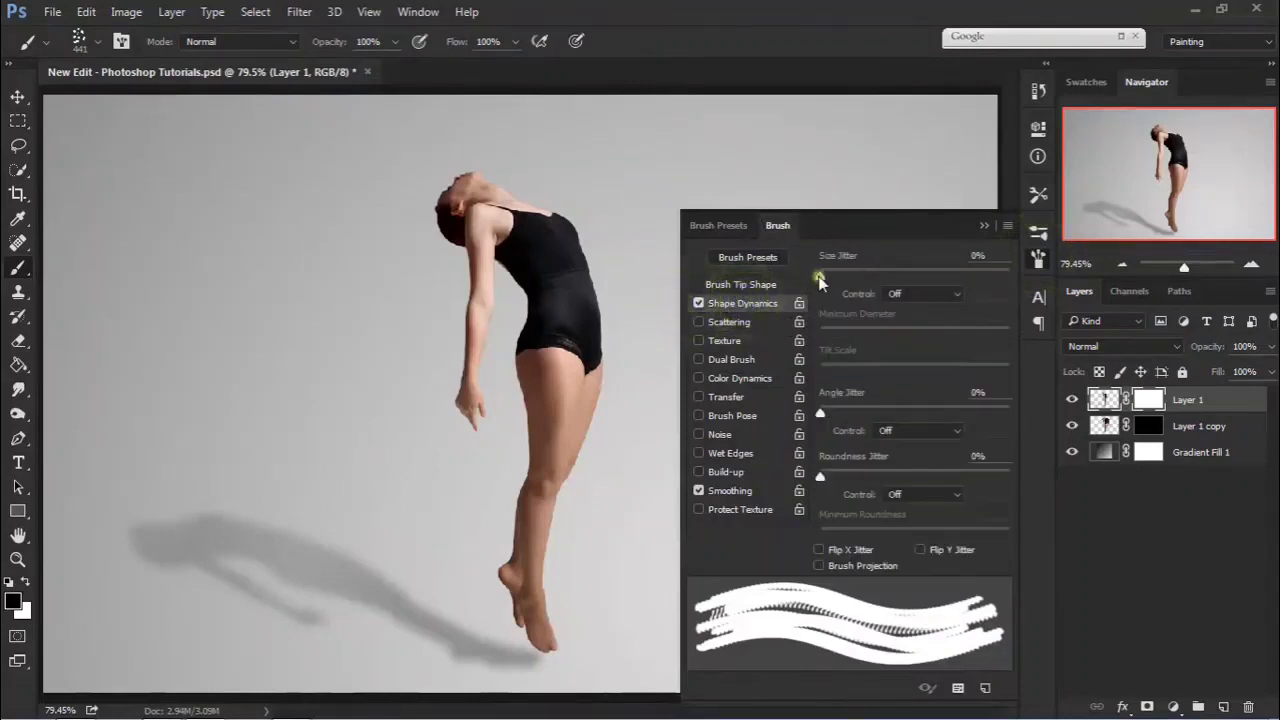
mouse_move(820, 277)
mouse_down()
mouse_move(992, 282)
mouse_move(957, 278)
mouse_up()
mouse_move(822, 333)
mouse_down()
mouse_move(894, 333)
mouse_move(818, 334)
mouse_up()
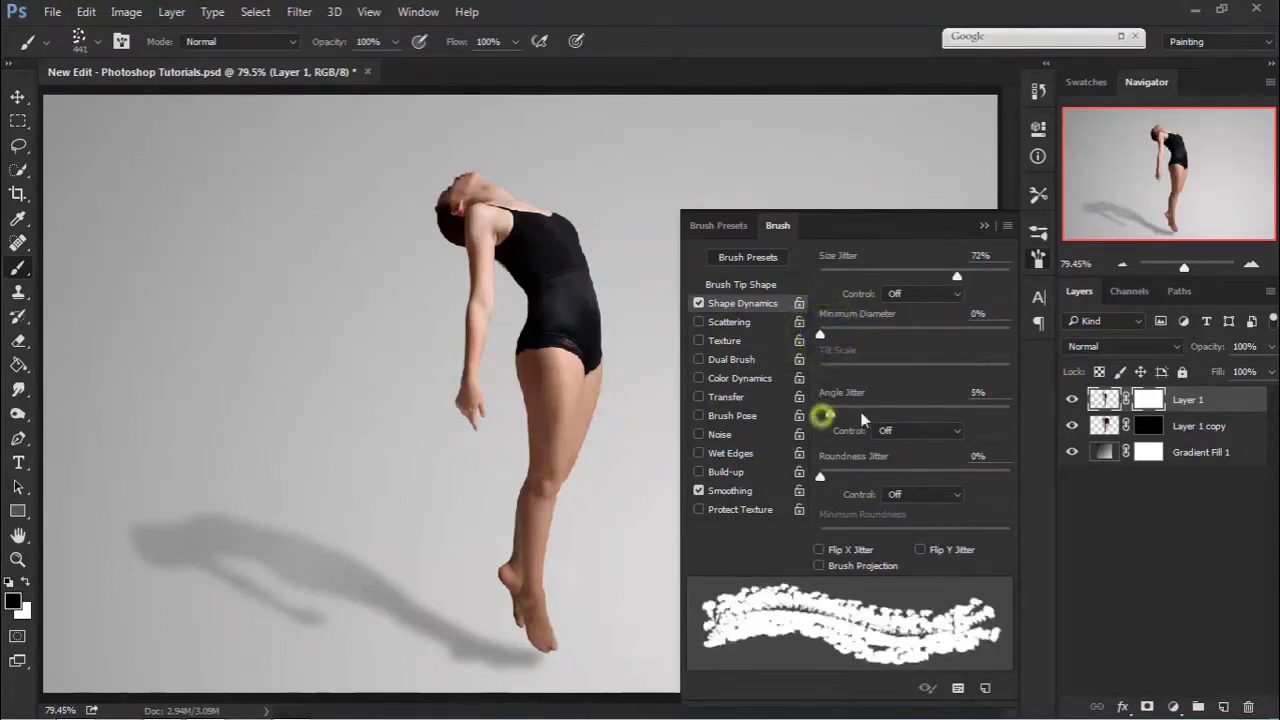
mouse_move(862, 420)
mouse_down()
mouse_move(931, 419)
mouse_move(909, 418)
mouse_up()
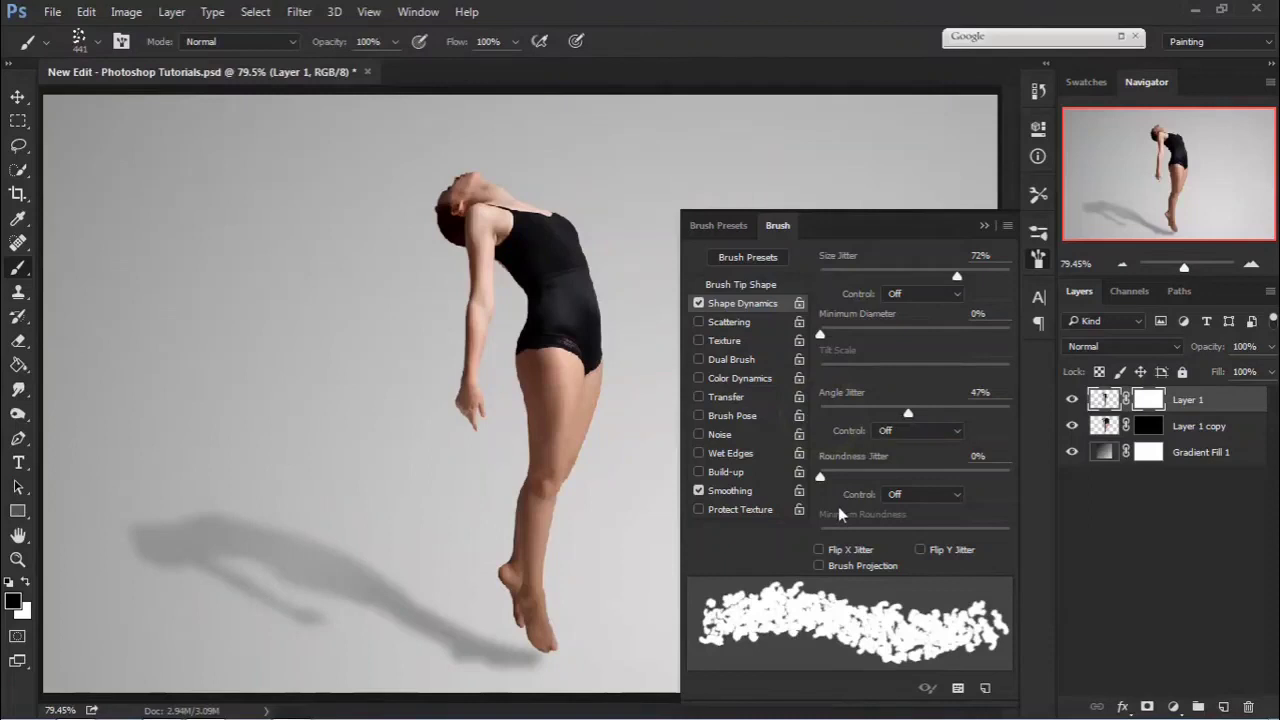
Step: Enable brush Scattering with 262% scatter, a count of 1 and 67% count jitter
click(710, 322)
drag(820, 276, 870, 281)
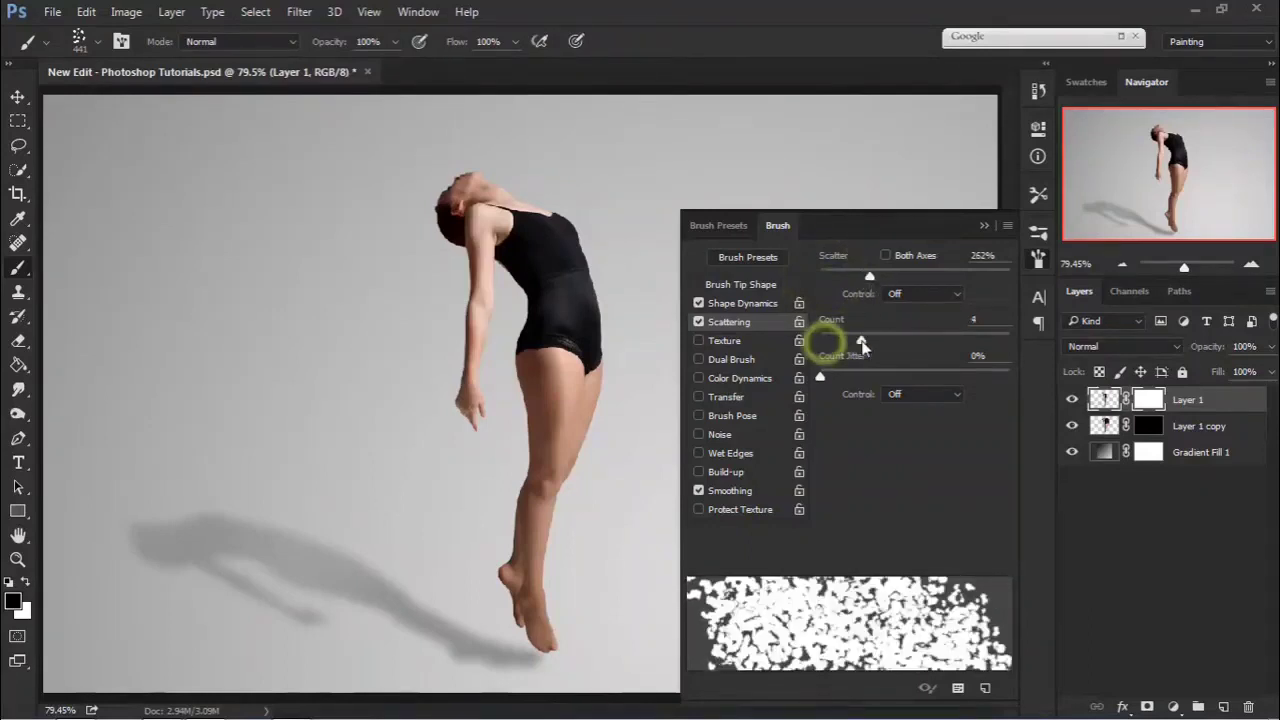
drag(820, 376, 901, 378)
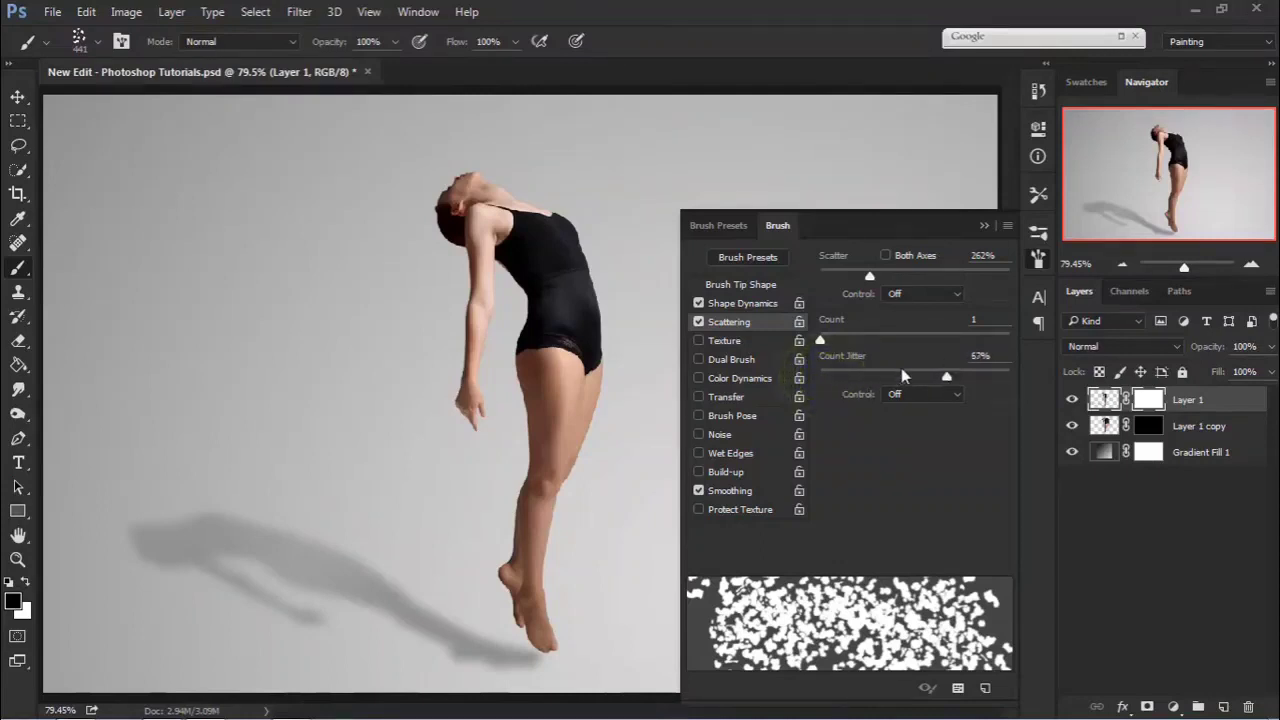
Step: Enable brush Transfer with 21% opacity jitter and 15% flow jitter, and collapse the brush settings
click(702, 397)
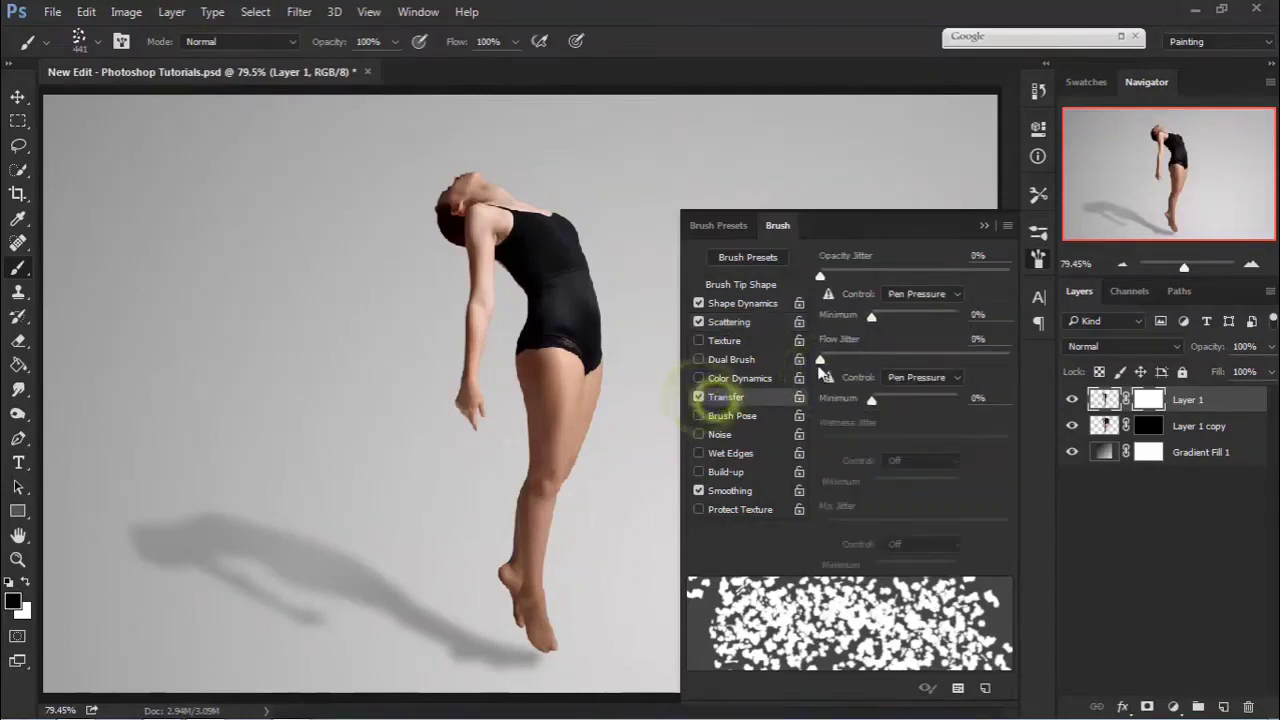
click(823, 277)
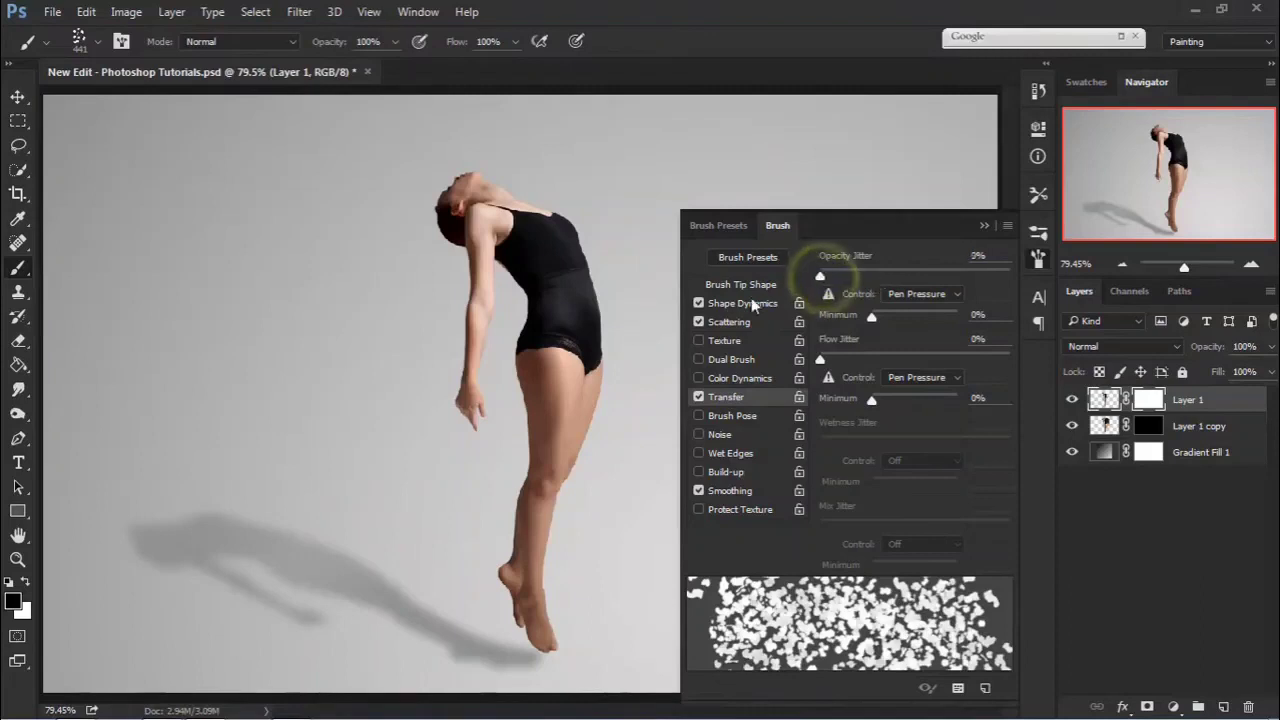
drag(821, 279, 859, 277)
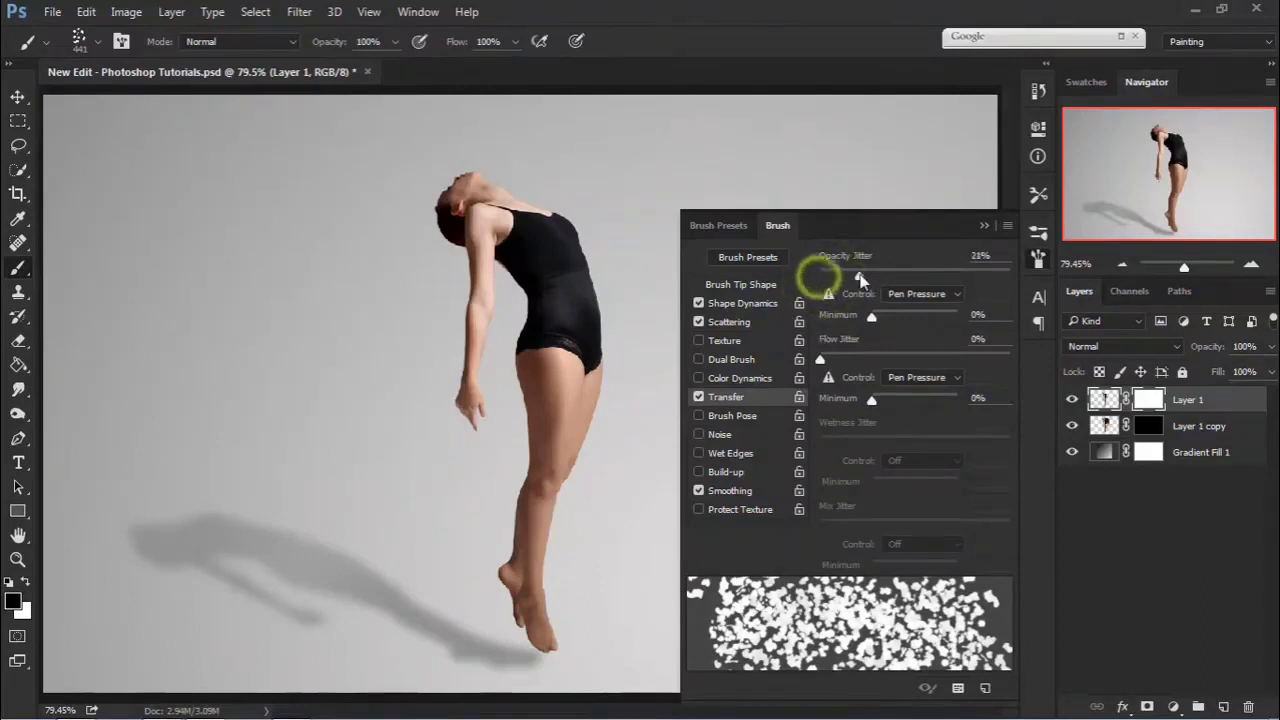
drag(825, 358, 850, 362)
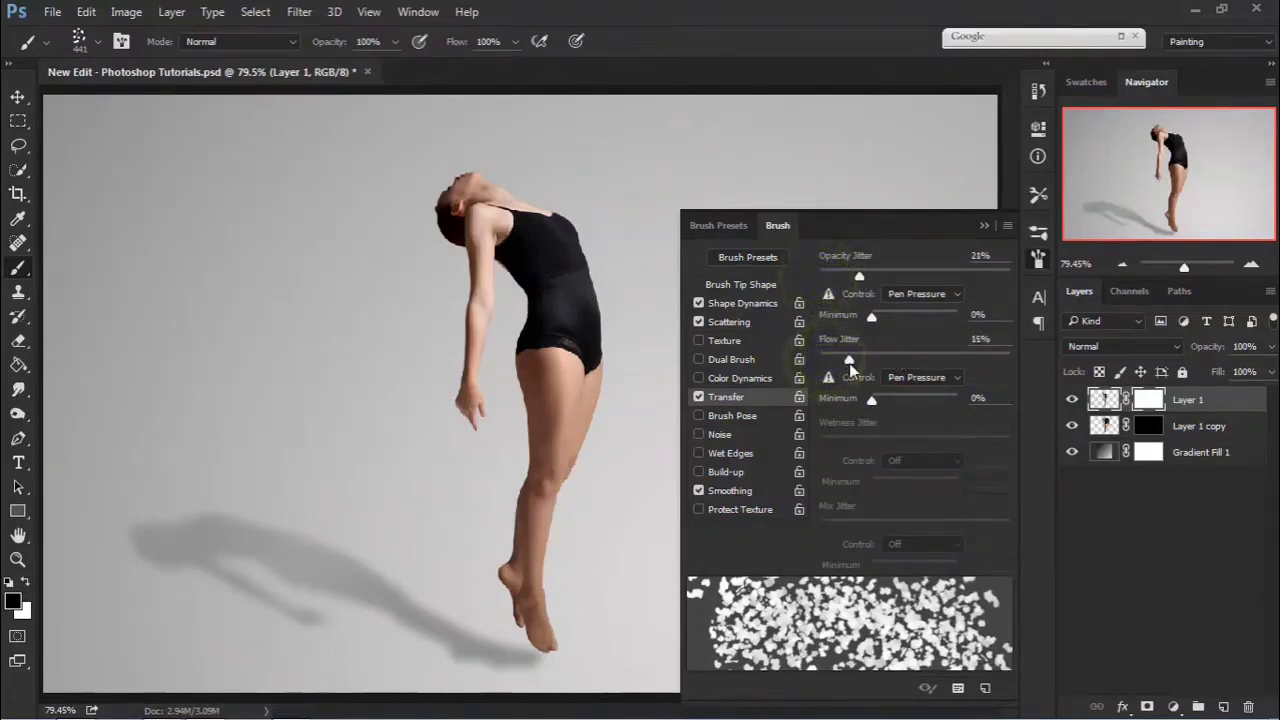
click(985, 227)
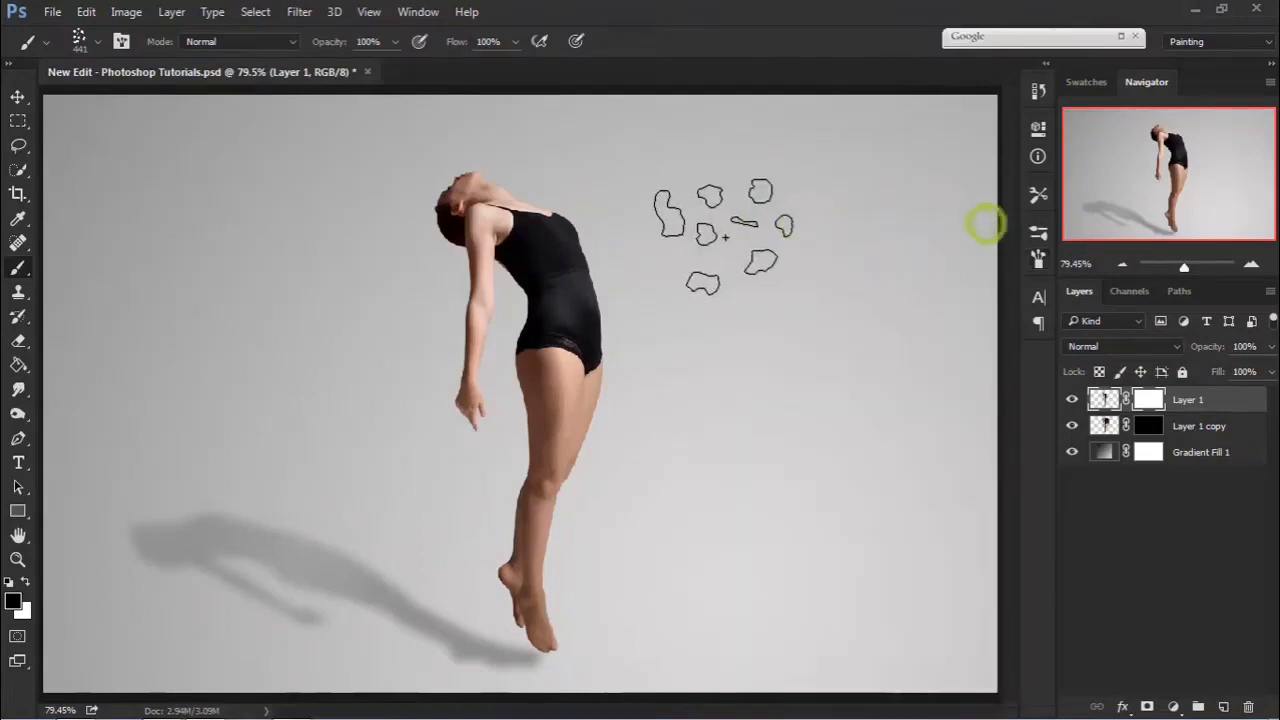
Step: Paint black on Layer 1's mask with a size 101 brush to break up the back, hips and thigh, undoing the excess torso stroke
drag(693, 238, 691, 237)
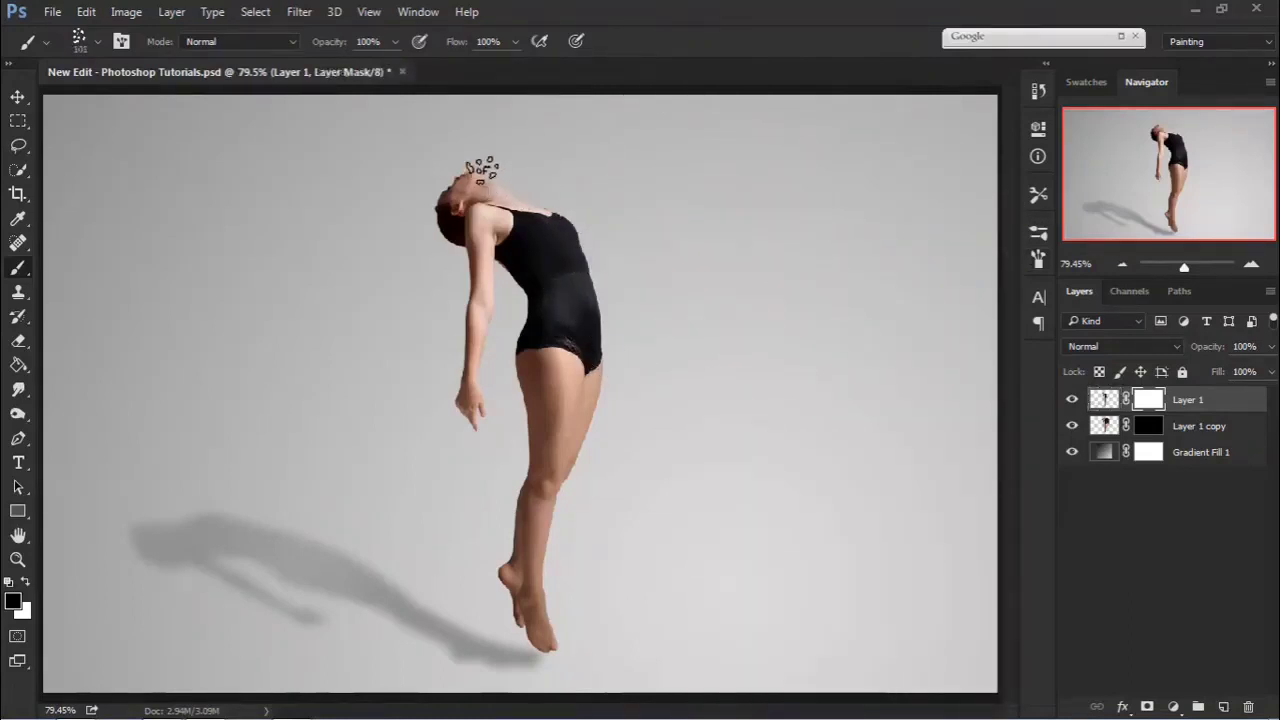
mouse_move(518, 190)
mouse_down()
mouse_move(572, 214)
mouse_move(595, 250)
mouse_move(588, 240)
mouse_move(575, 275)
mouse_move(602, 308)
mouse_up()
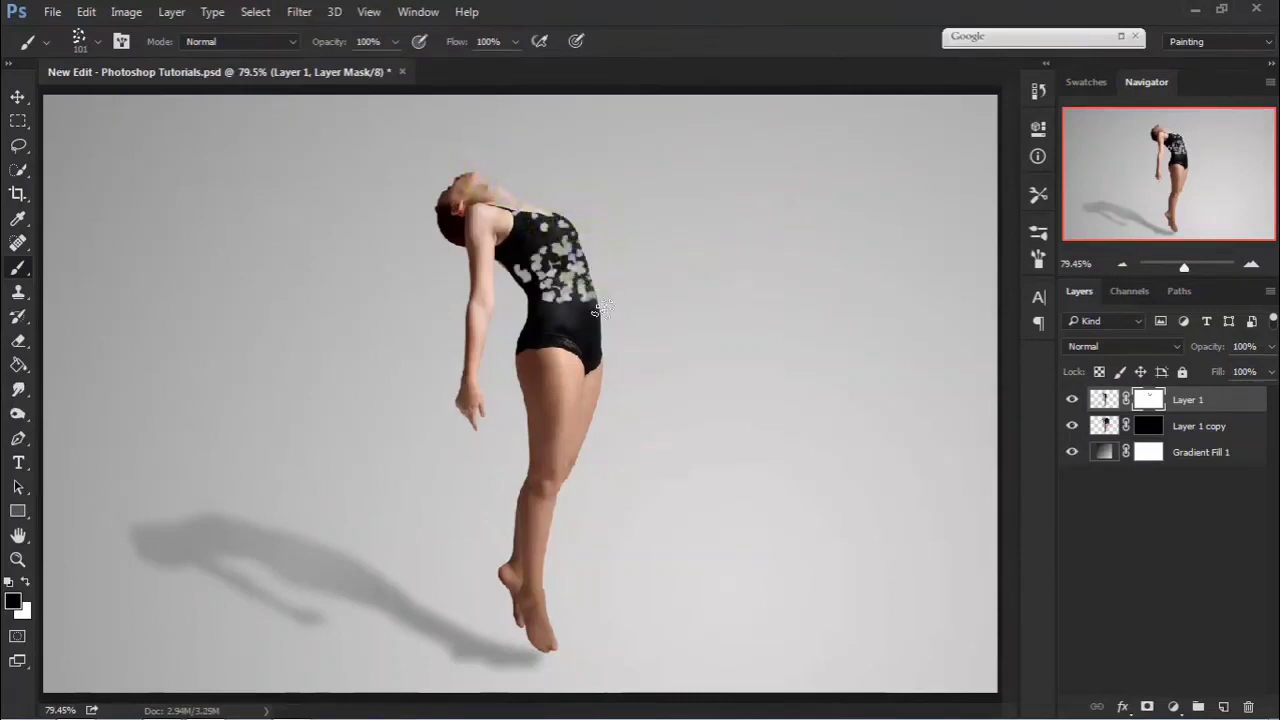
key(ctrl+z)
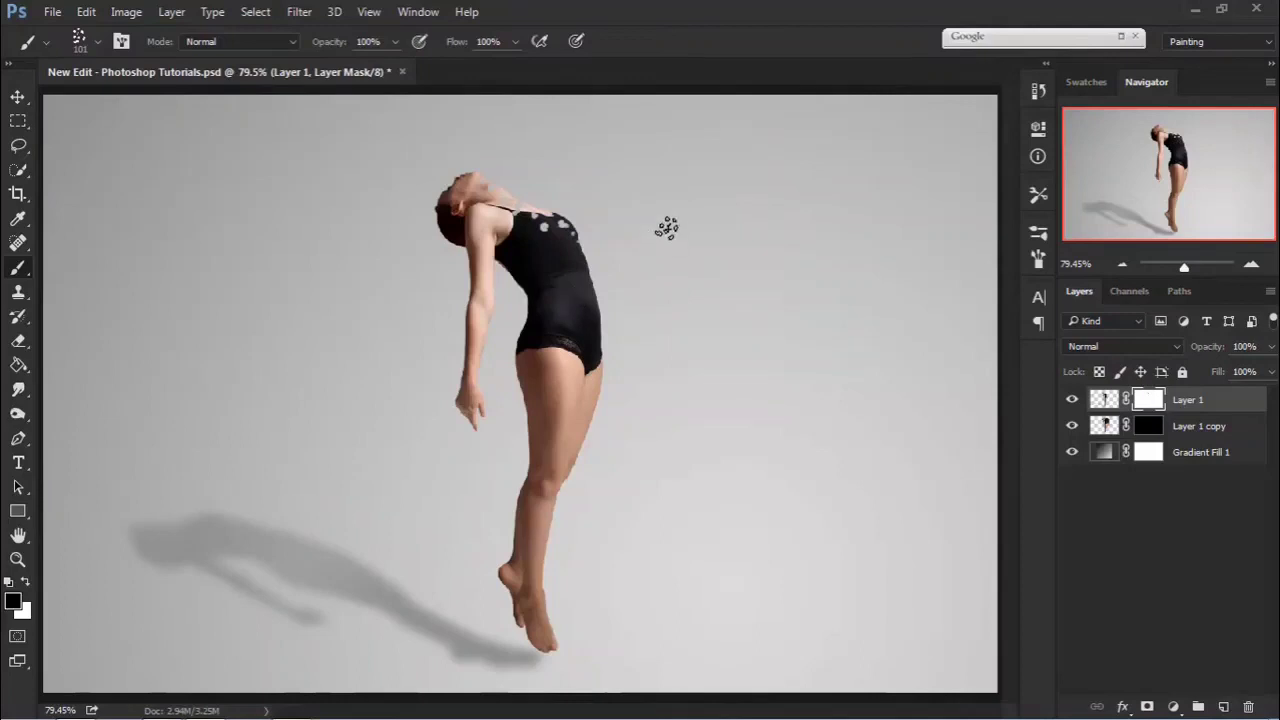
mouse_move(580, 255)
mouse_down()
mouse_move(617, 315)
mouse_move(615, 375)
mouse_move(572, 515)
mouse_move(603, 386)
mouse_move(599, 283)
mouse_move(567, 210)
mouse_up()
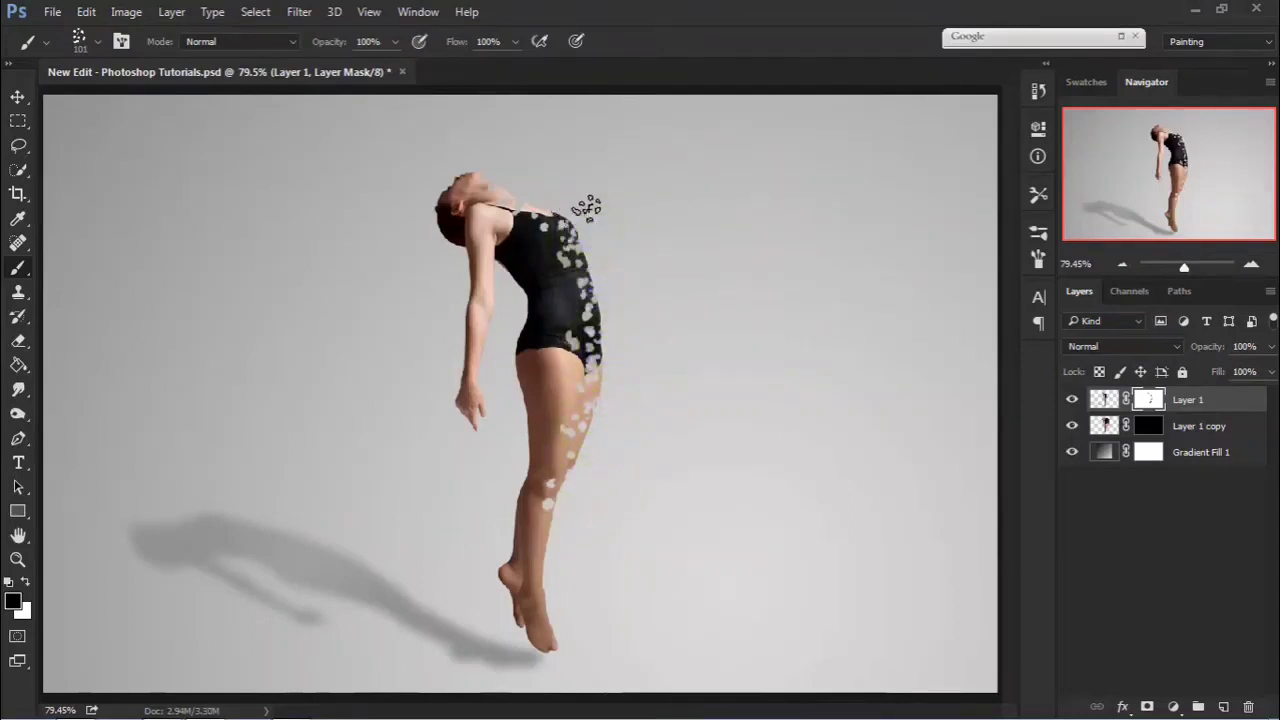
Step: Mask out fine fragments along the chin, neck and upper back of Layer 1 with a size 14 brush
scroll(570, 207, up, 3)
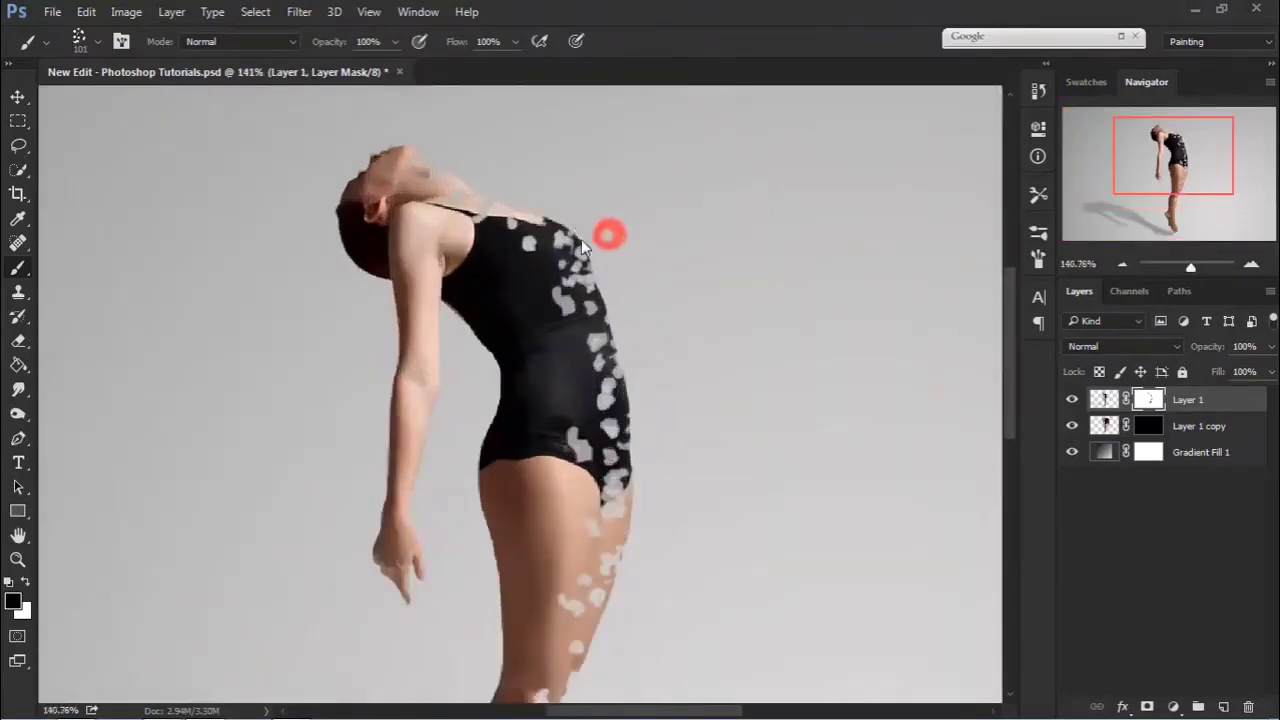
mouse_move(581, 239)
mouse_down()
mouse_move(532, 248)
mouse_move(553, 245)
mouse_move(542, 245)
mouse_up()
drag(446, 183, 411, 142)
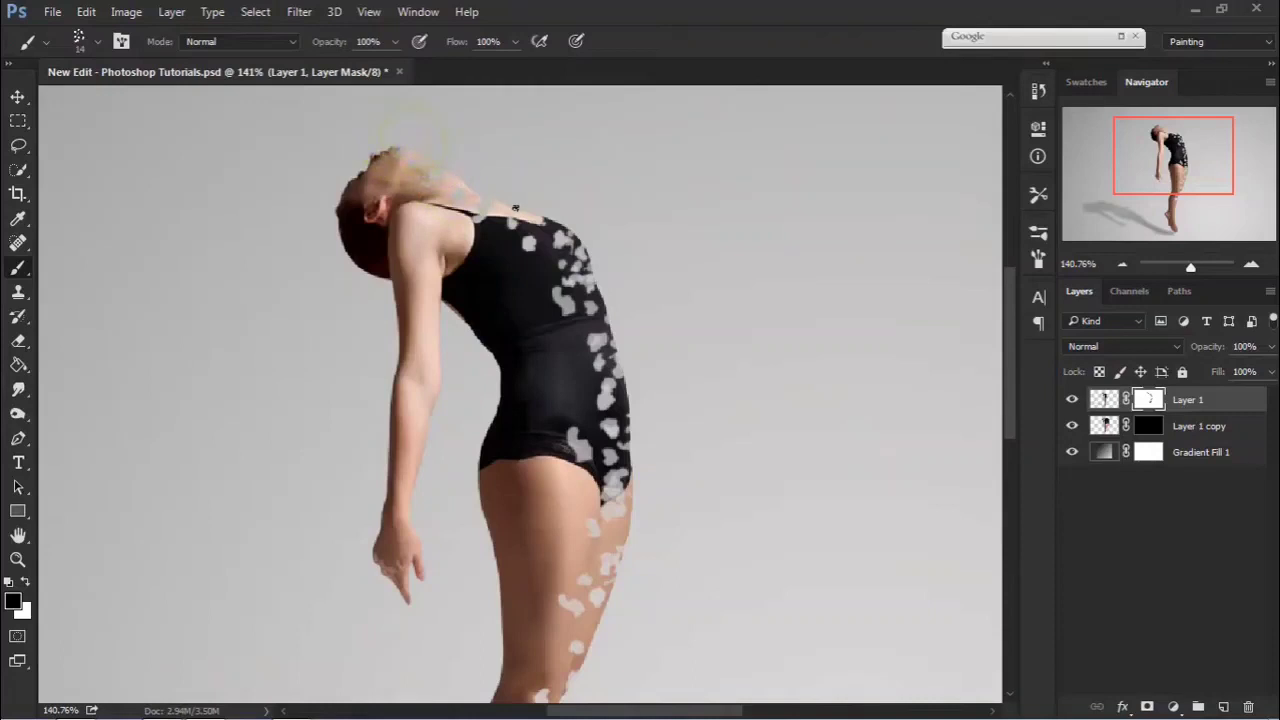
right_click(589, 245)
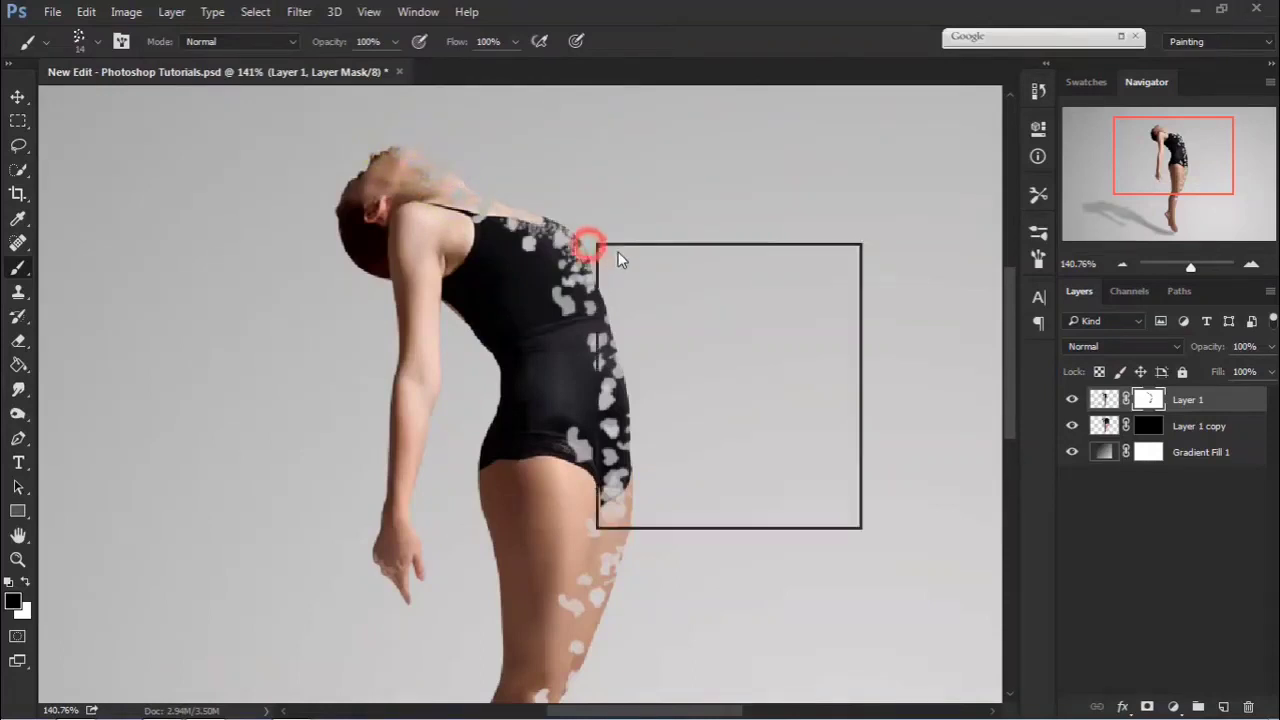
click(667, 29)
Step: Mask out more fragments across the upper back, waist, hips and thigh with a size 45 brush
drag(566, 215, 596, 224)
mouse_move(594, 323)
mouse_down()
mouse_move(616, 430)
mouse_move(594, 345)
mouse_move(523, 232)
mouse_up()
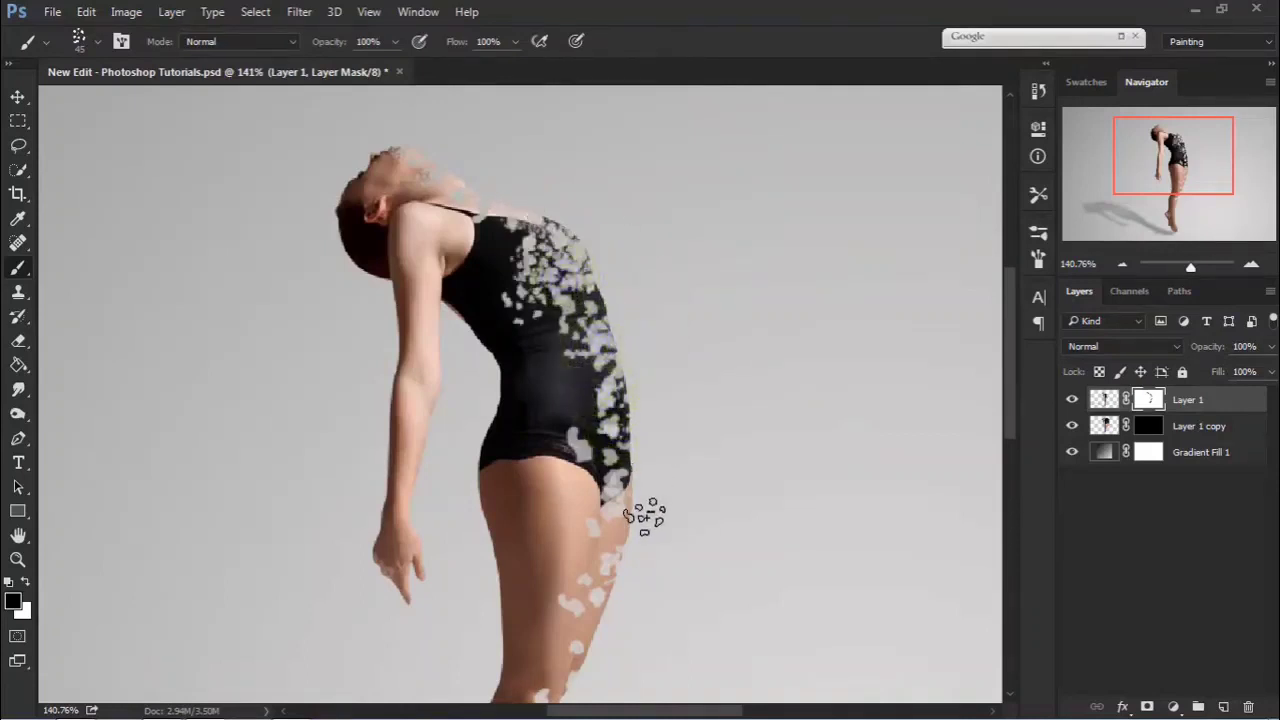
mouse_move(625, 563)
mouse_down()
mouse_move(635, 523)
mouse_move(701, 484)
mouse_move(591, 488)
mouse_move(590, 430)
mouse_up()
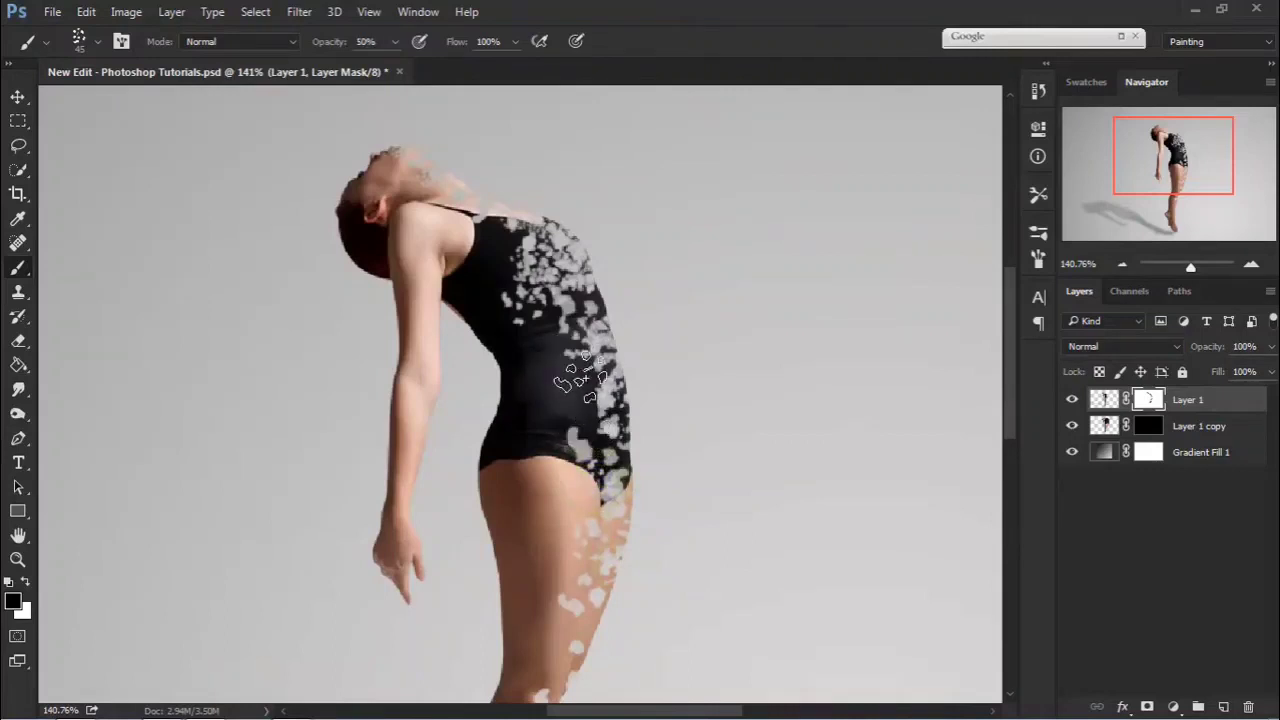
Step: Lower the brush opacity to 50% and dab softer fragments on the mask over the waist, shoulder, neck, face and back
click(603, 421)
click(582, 350)
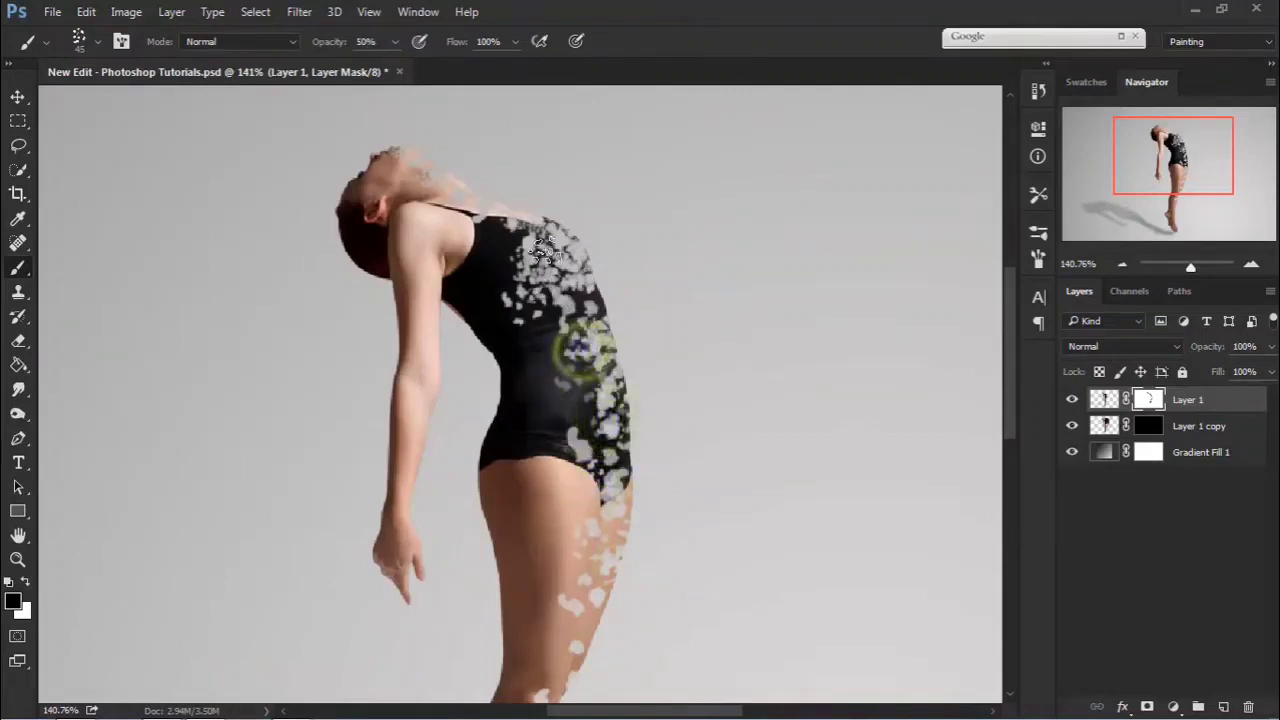
click(491, 209)
click(370, 148)
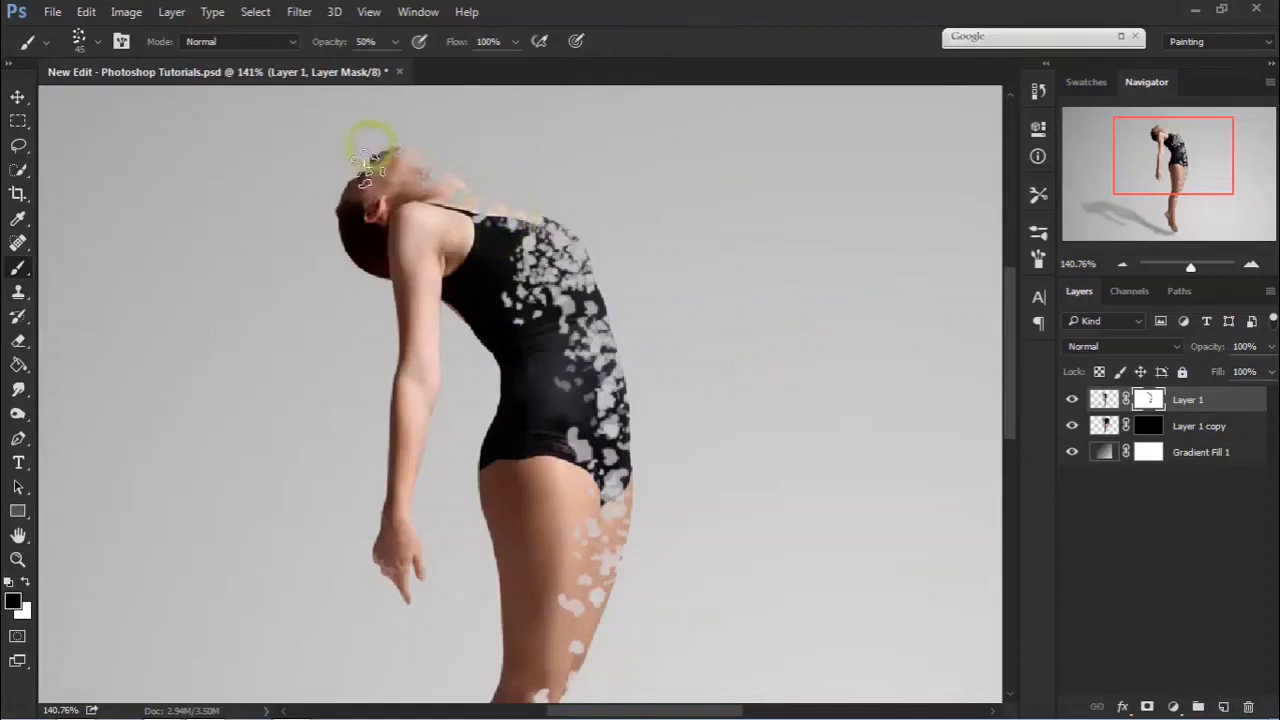
click(366, 175)
click(440, 137)
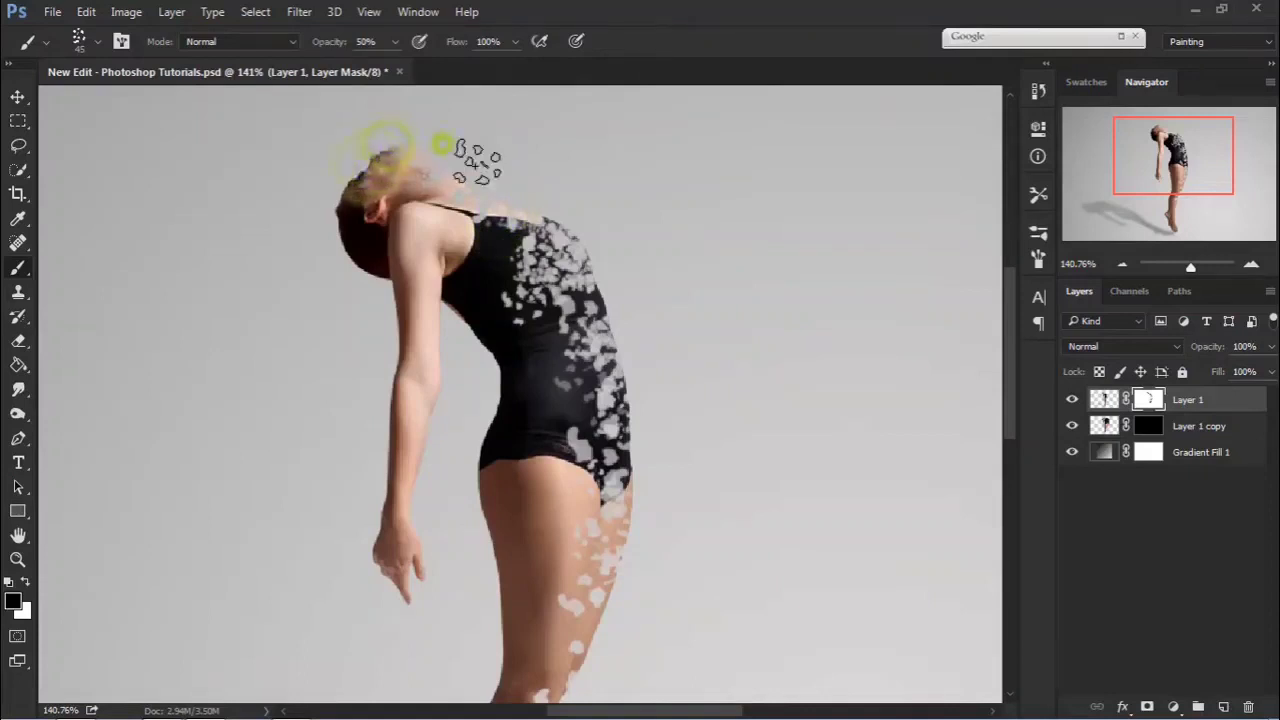
click(570, 212)
click(624, 330)
click(622, 400)
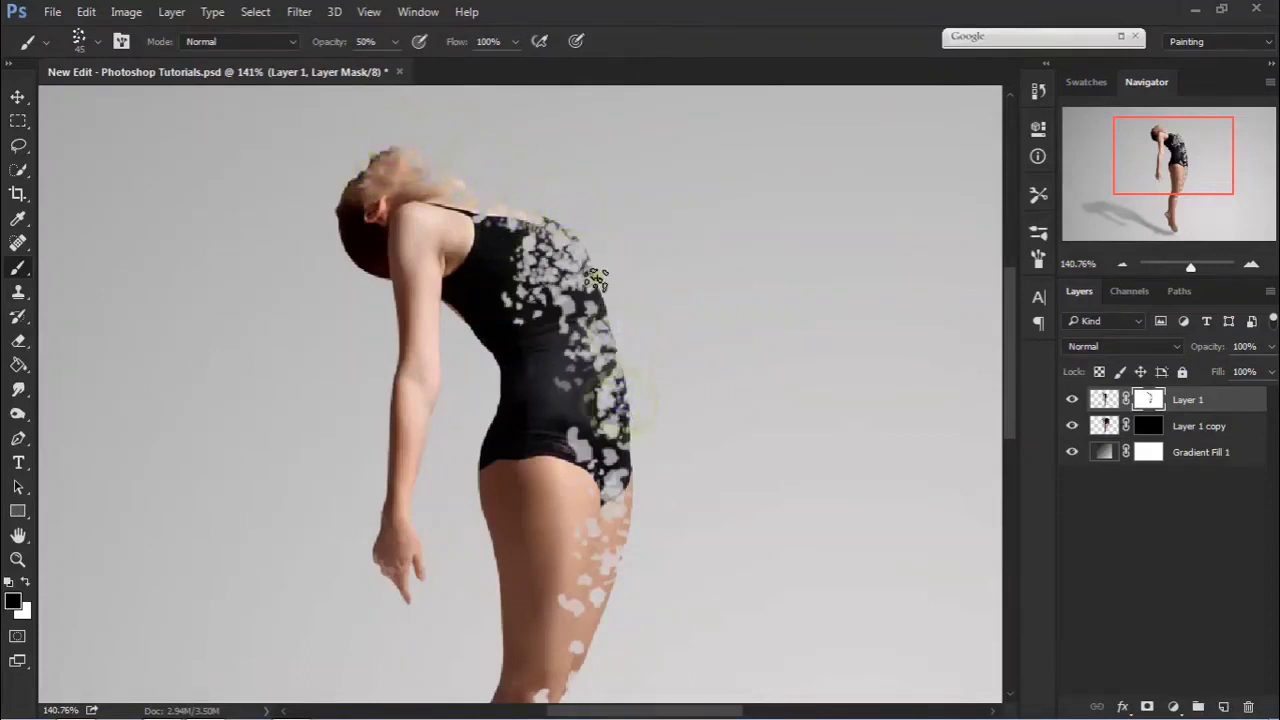
Step: Dab more fragments on Layer 1's mask at 50% brush opacity over the back, hips, buttocks and rear of the thigh
click(598, 298)
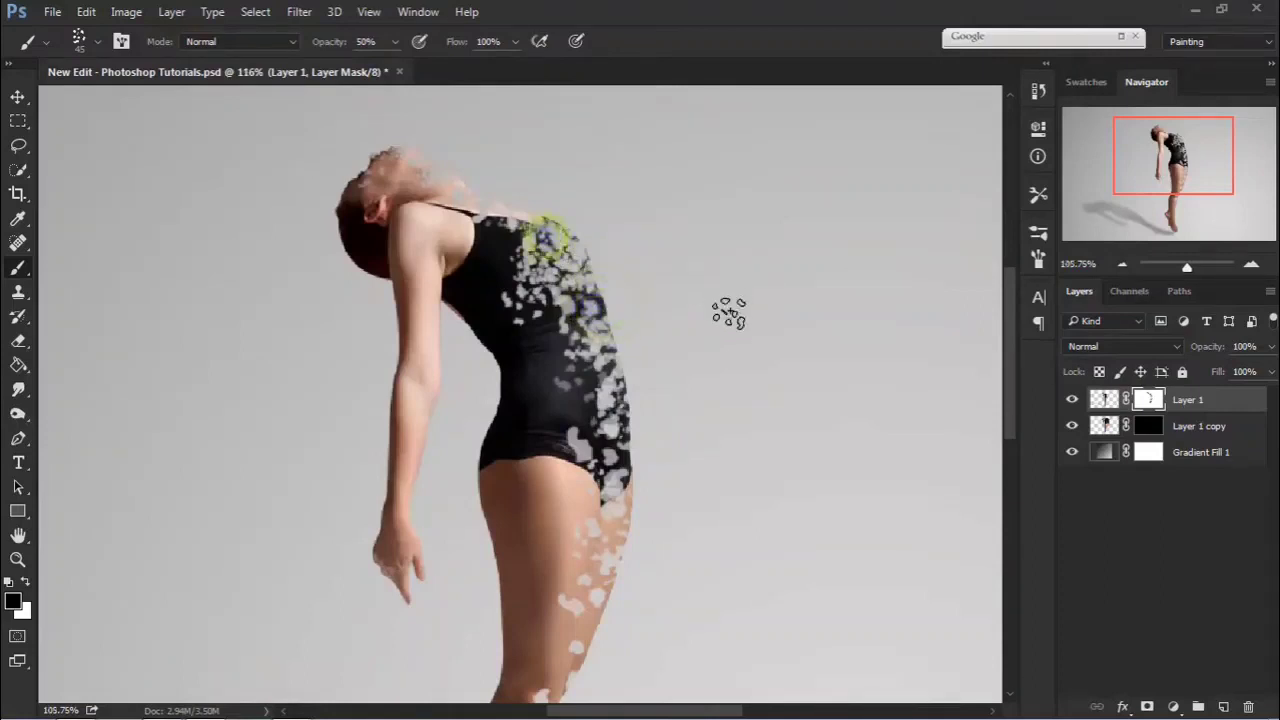
scroll(729, 309, down, 3)
click(660, 410)
click(660, 450)
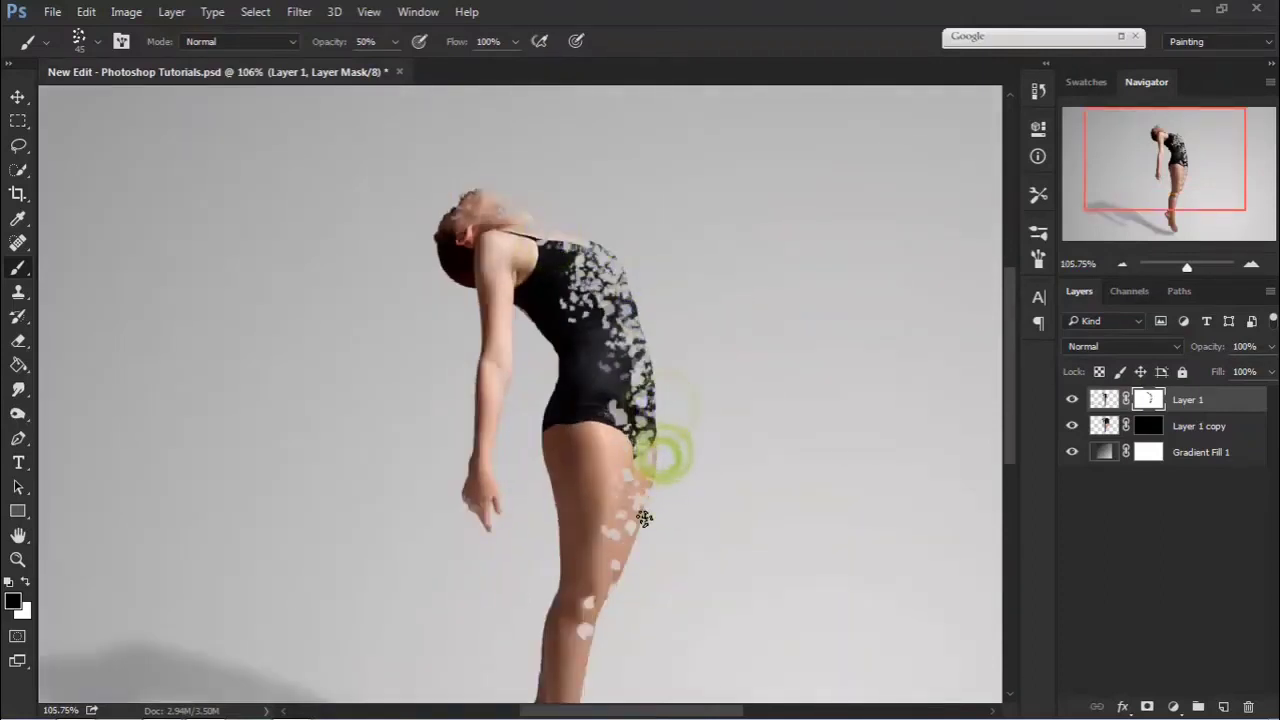
click(650, 512)
click(628, 563)
click(630, 548)
click(638, 525)
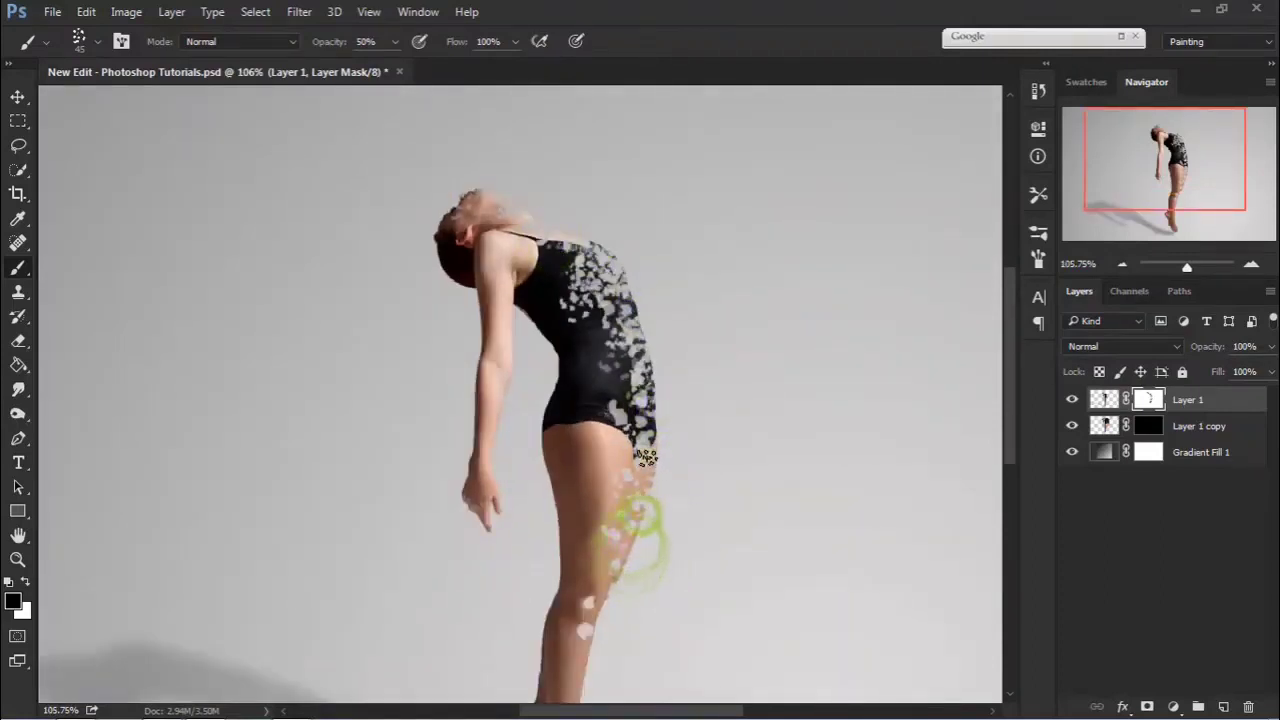
click(651, 457)
click(648, 428)
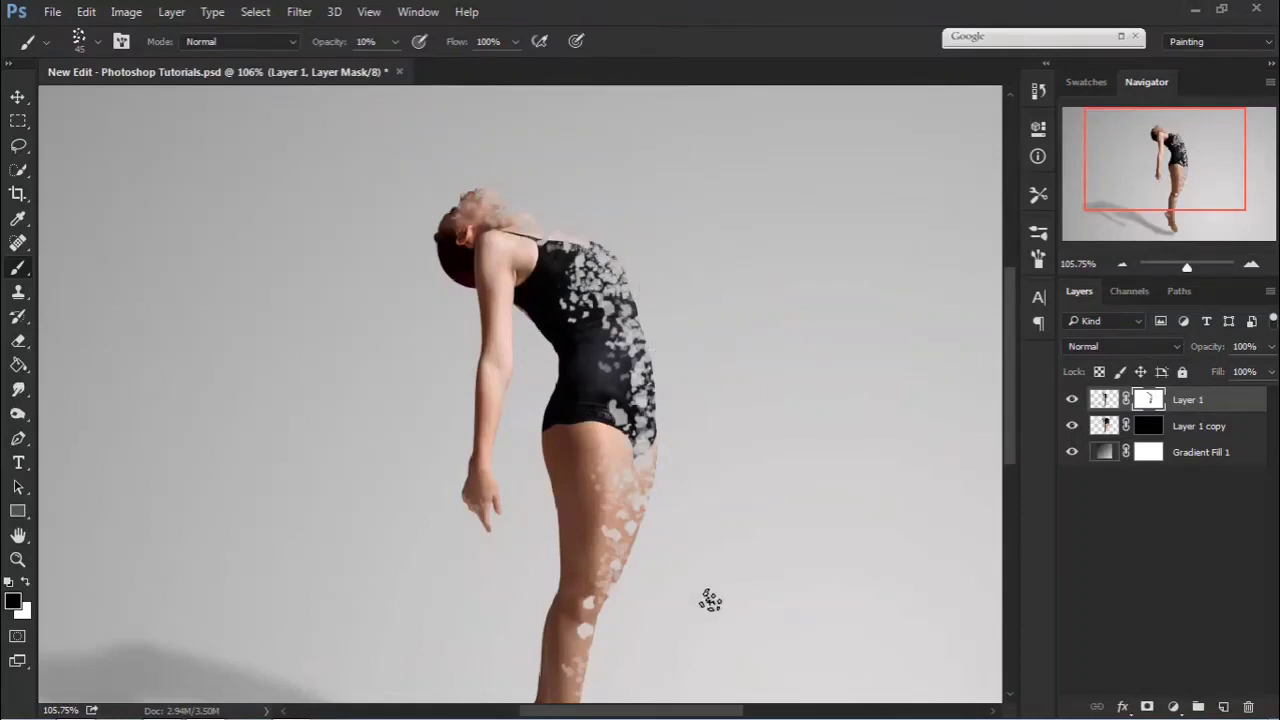
Step: Paint white on Layer 1 copy's mask with a size 45 brush, up to 40% opacity, to scatter faint fragments behind the face, back and legs
scroll(740, 404, down, 2)
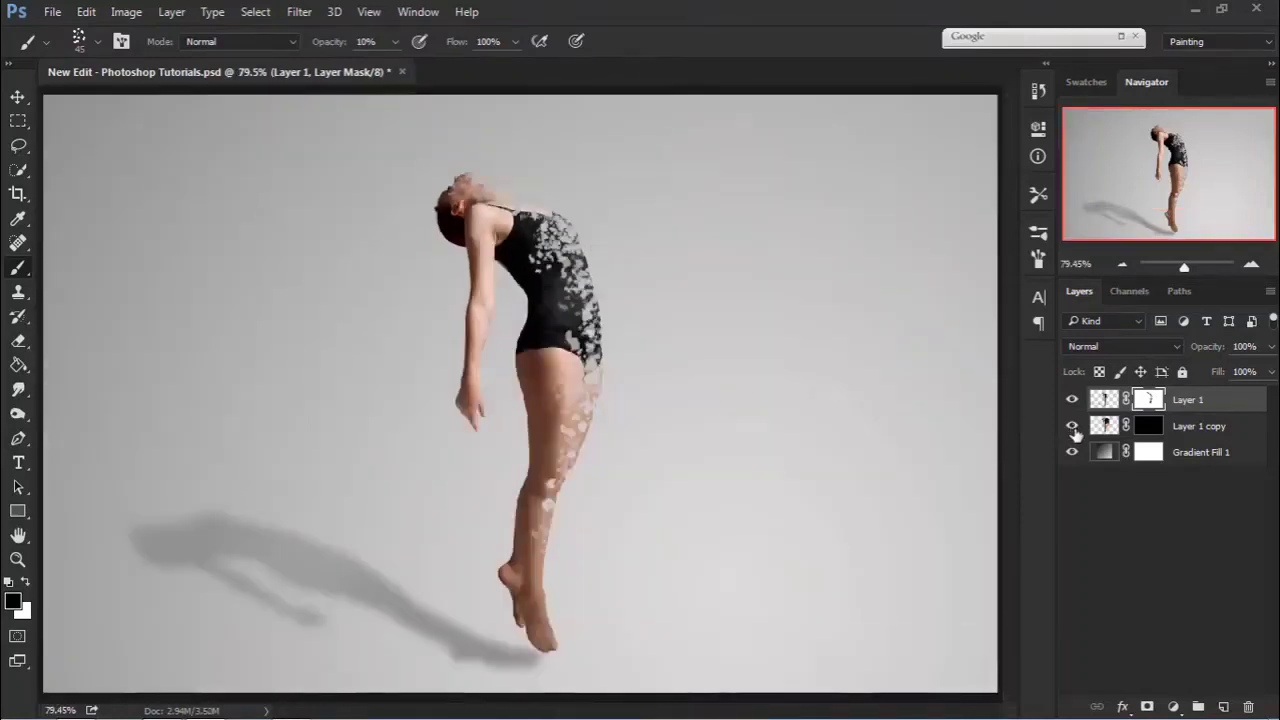
click(1143, 425)
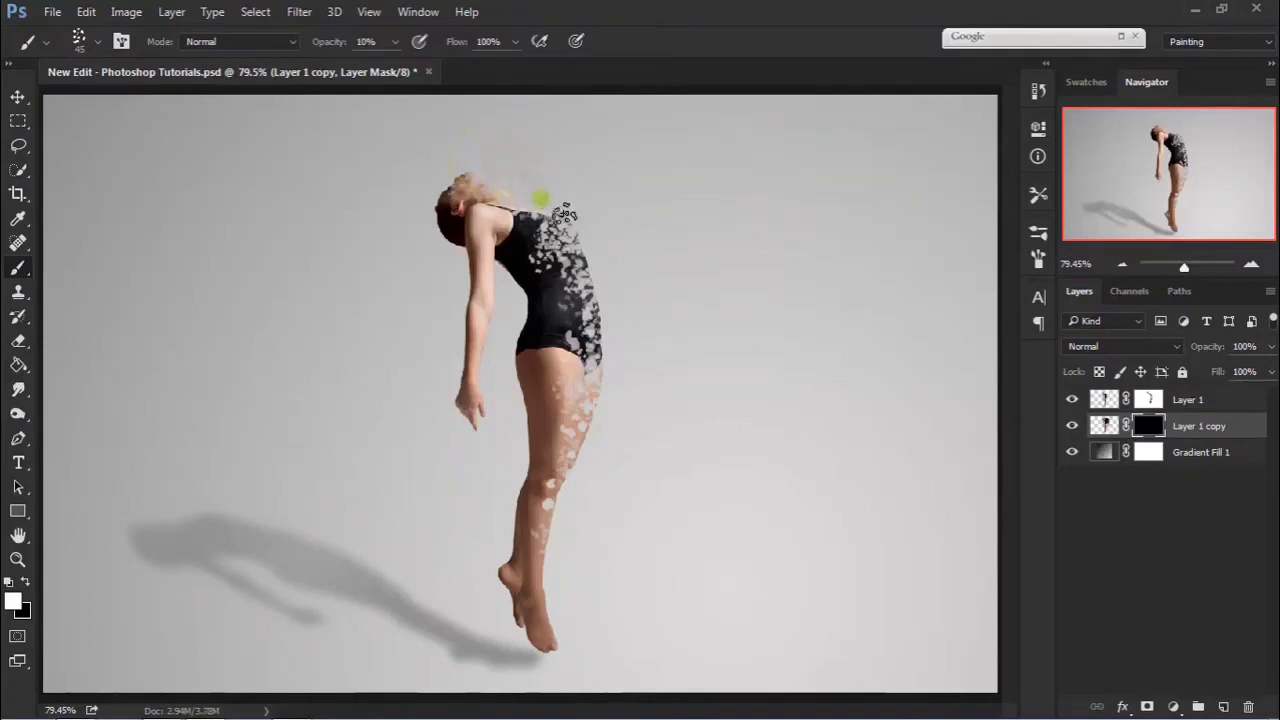
mouse_move(565, 212)
mouse_down()
mouse_move(613, 277)
mouse_move(625, 363)
mouse_move(603, 384)
mouse_move(620, 344)
mouse_move(583, 480)
mouse_move(588, 455)
mouse_move(560, 523)
mouse_up()
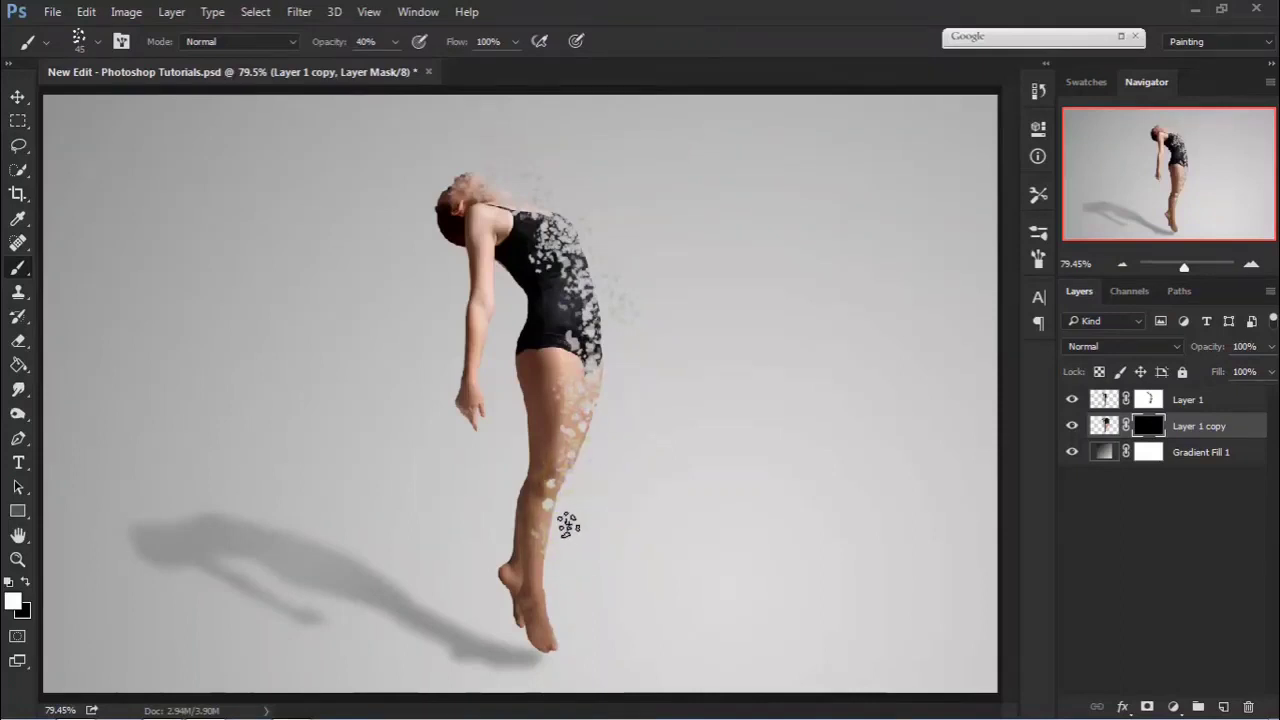
mouse_move(568, 525)
mouse_down()
mouse_move(621, 337)
mouse_move(621, 254)
mouse_move(539, 148)
mouse_up()
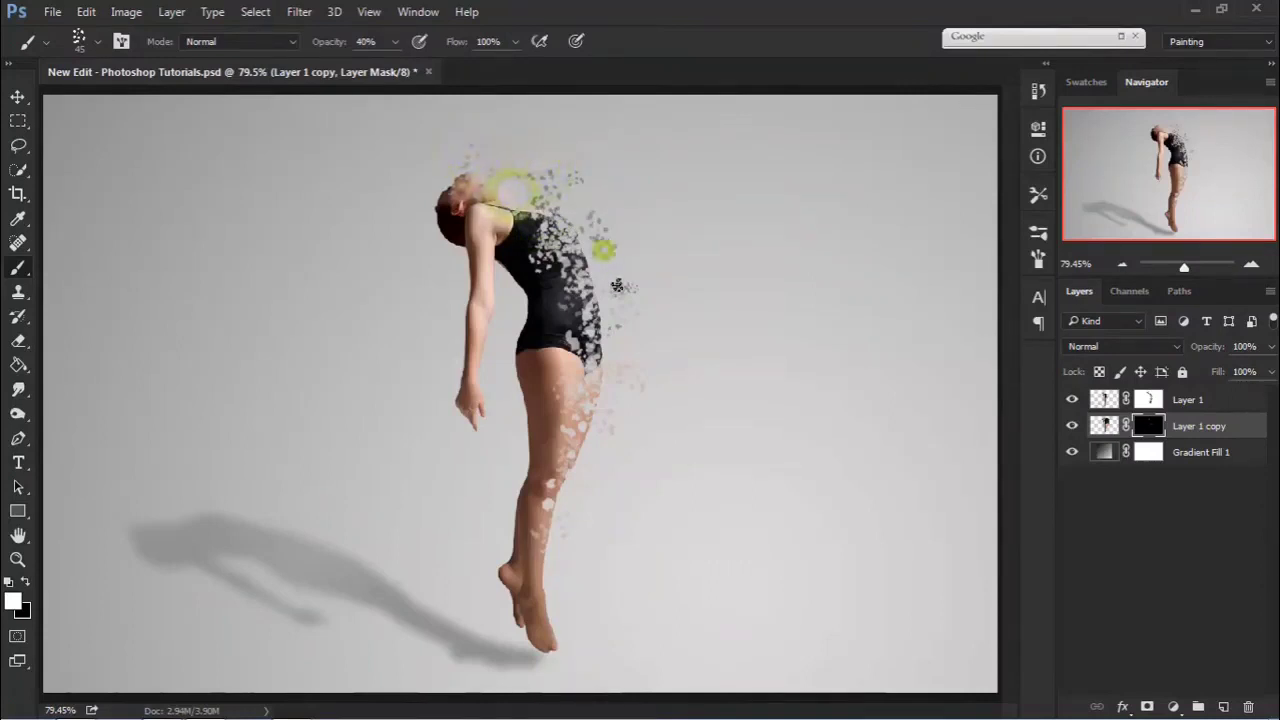
Step: Raise the brush opacity to 70% and its size to 113, revealing stronger fragments behind the upper back, waist and hips on Layer 1 copy's mask
mouse_move(617, 286)
mouse_down()
mouse_move(618, 390)
mouse_move(631, 378)
mouse_move(604, 343)
mouse_up()
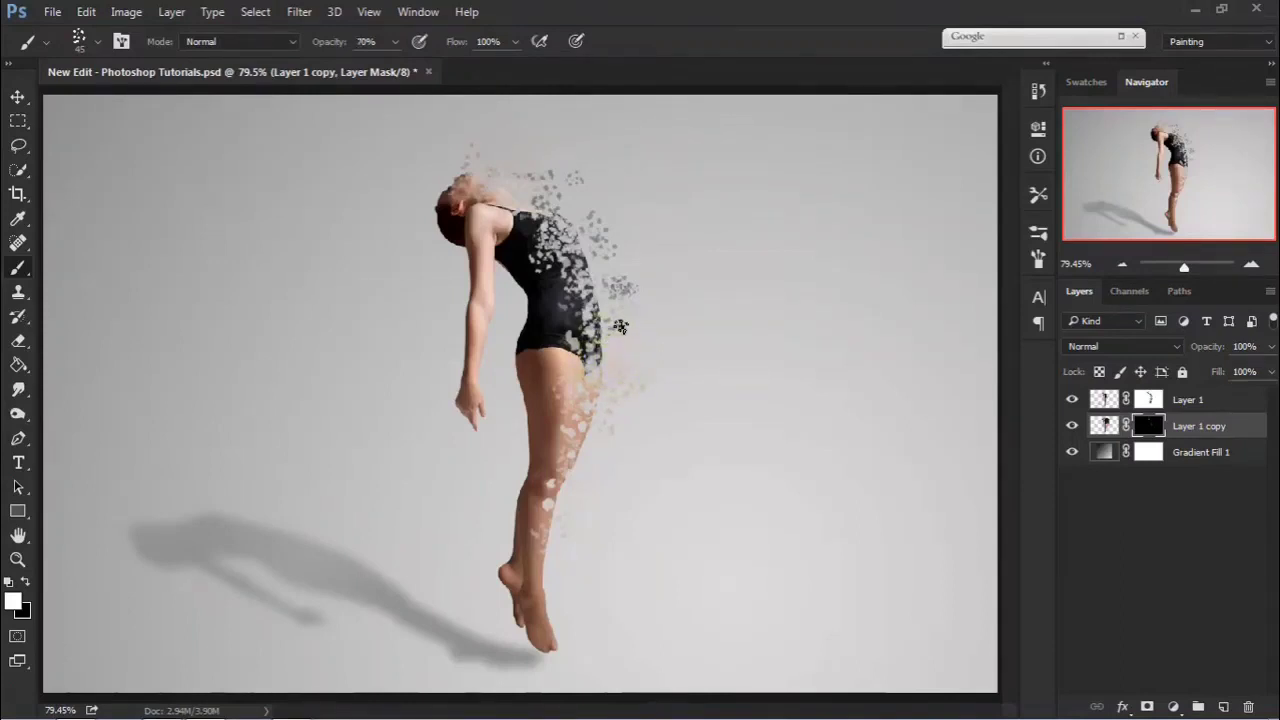
mouse_move(621, 325)
mouse_down()
mouse_move(657, 324)
mouse_move(645, 333)
mouse_up()
click(627, 360)
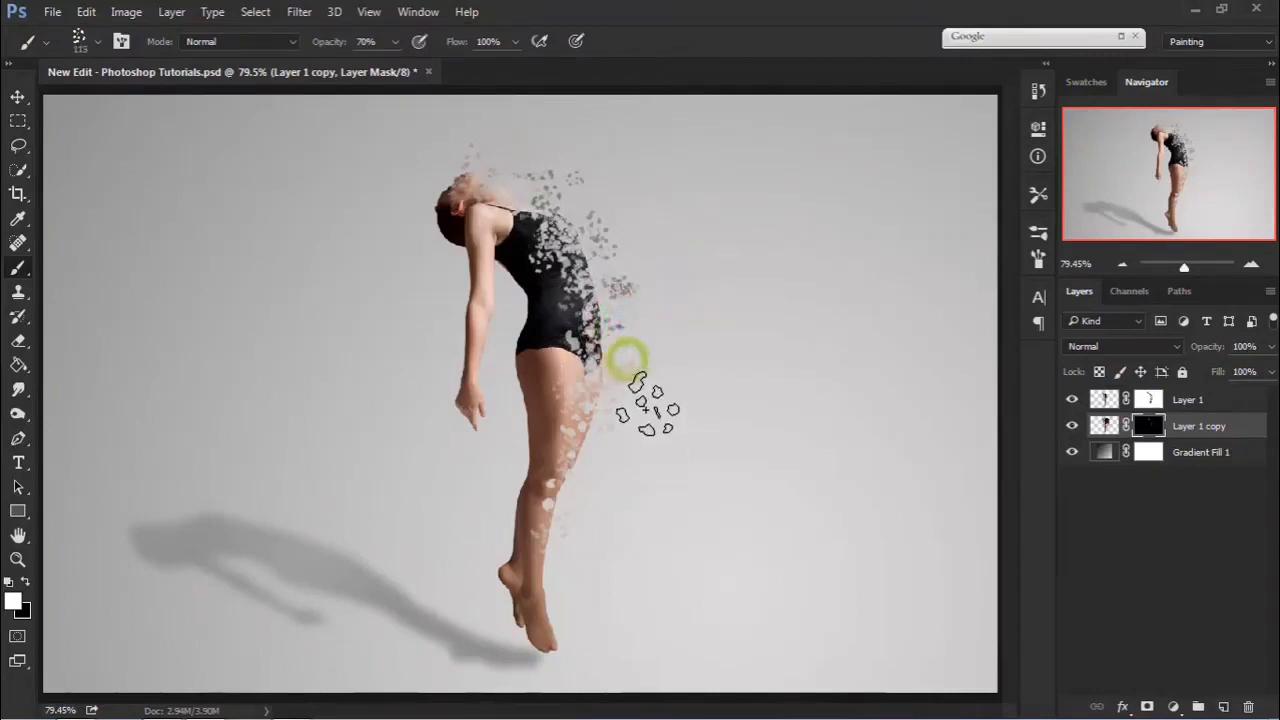
click(617, 214)
mouse_move(560, 192)
mouse_down()
mouse_move(618, 318)
mouse_move(608, 285)
mouse_move(628, 312)
mouse_up()
click(628, 312)
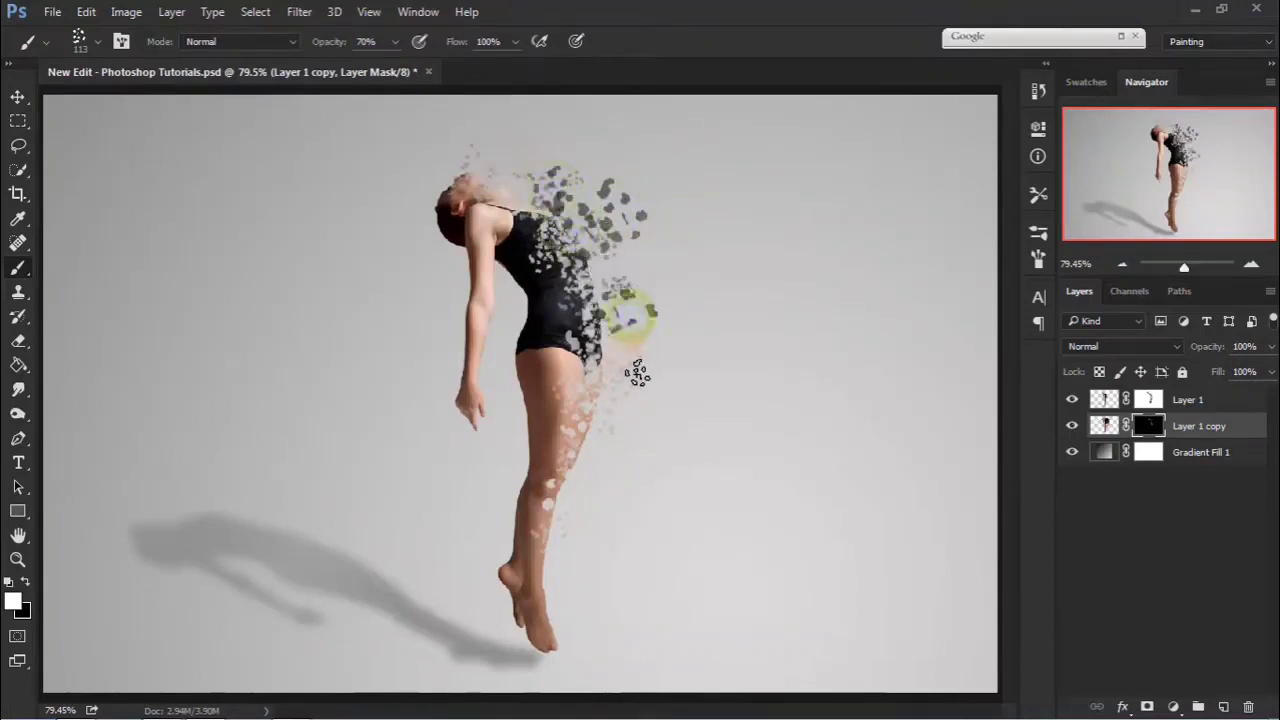
Step: Reveal more size 113 fragments behind the thigh, calf and feet, above the neck, and farther out from the upper back
click(619, 438)
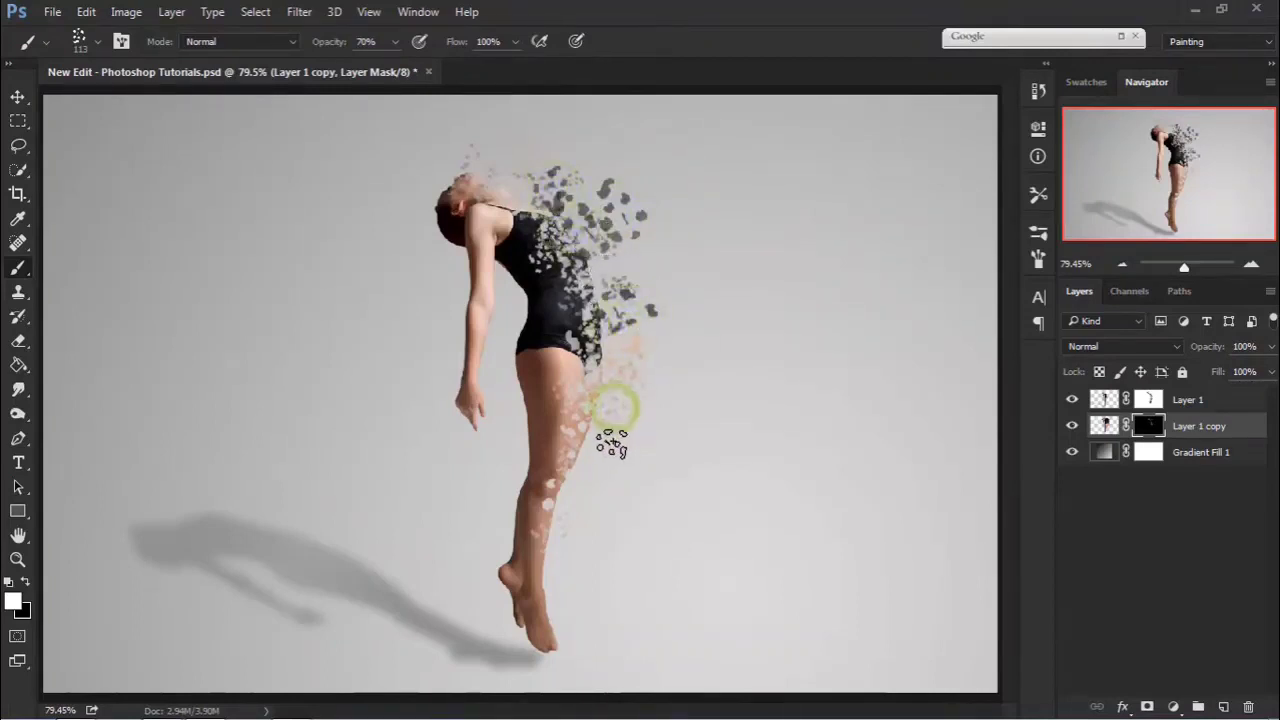
click(591, 467)
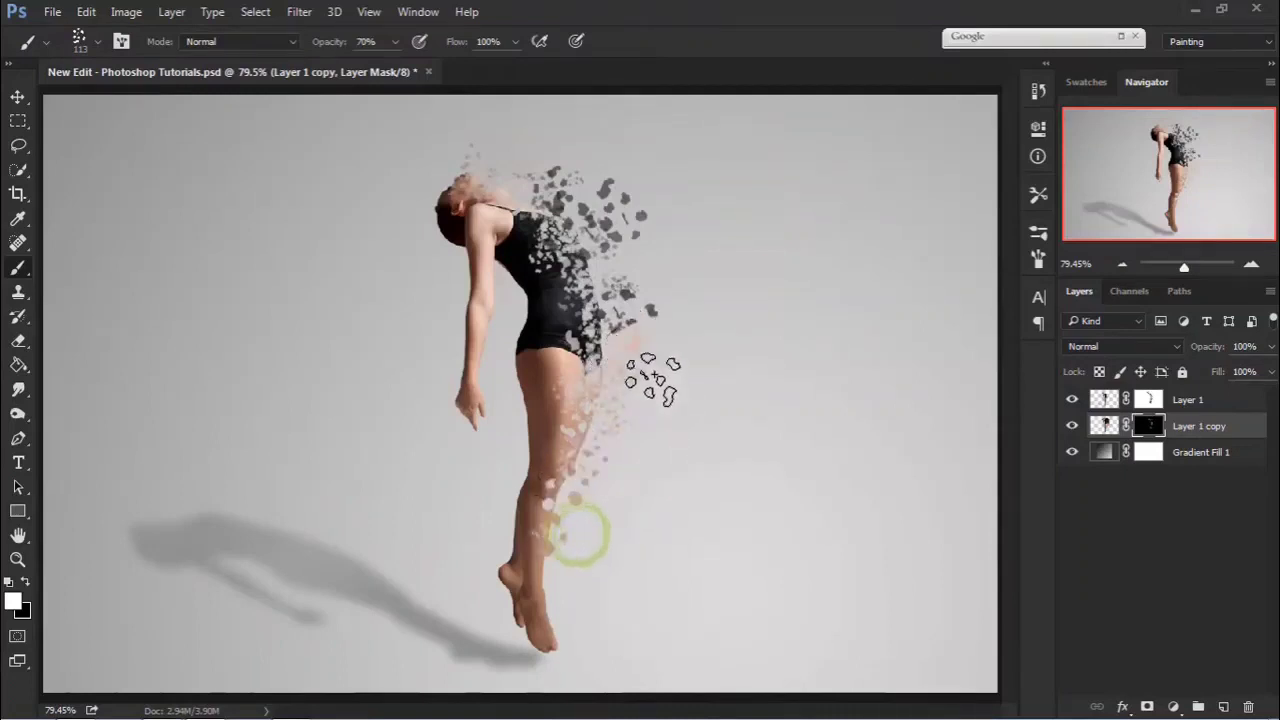
click(586, 591)
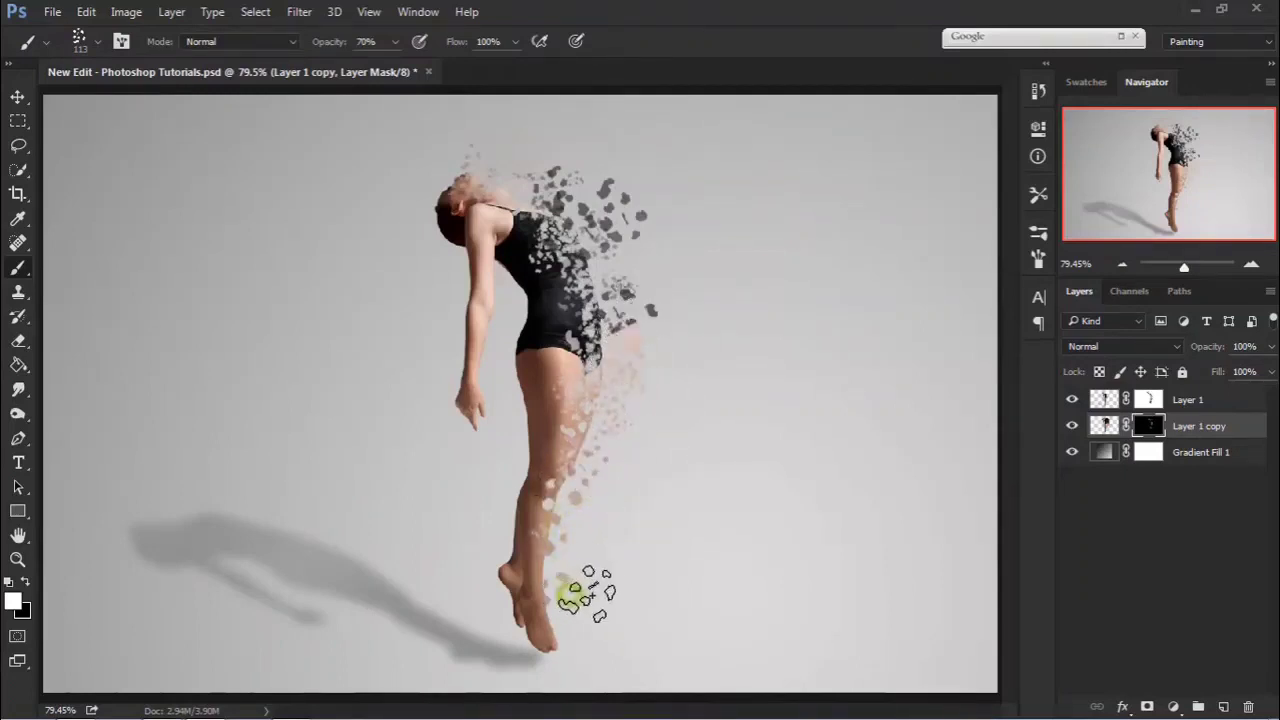
click(548, 160)
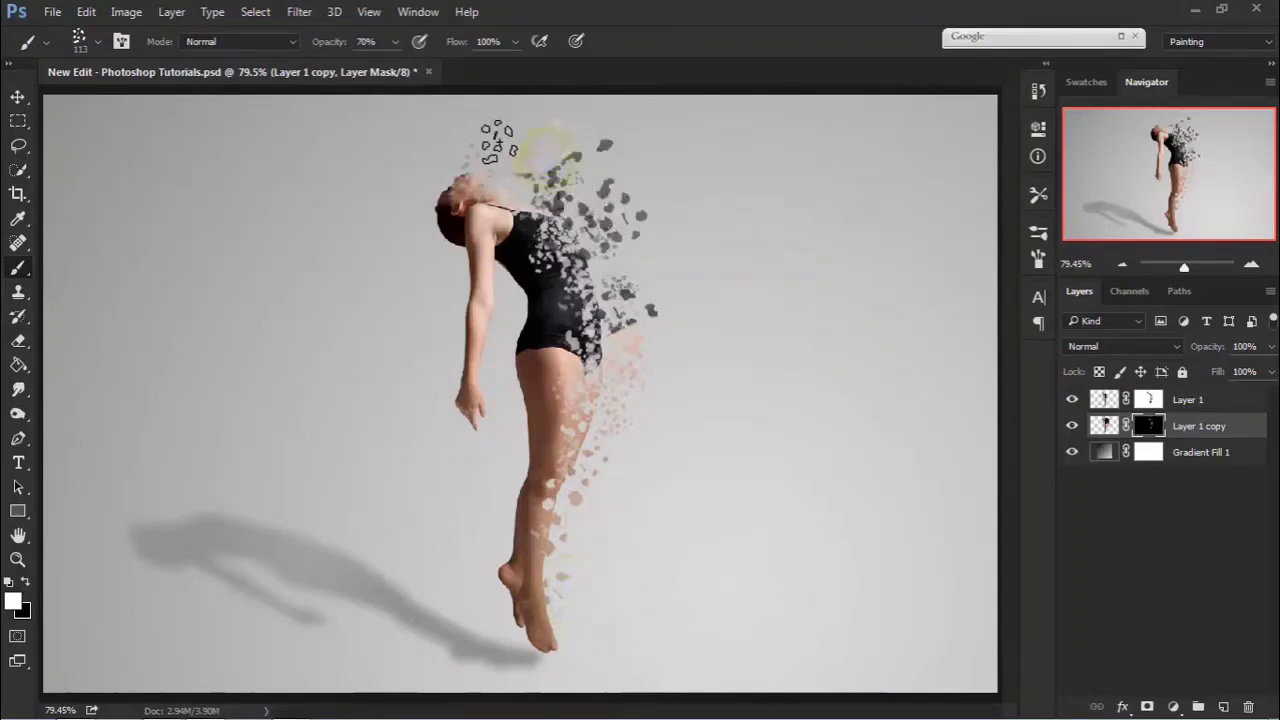
click(652, 238)
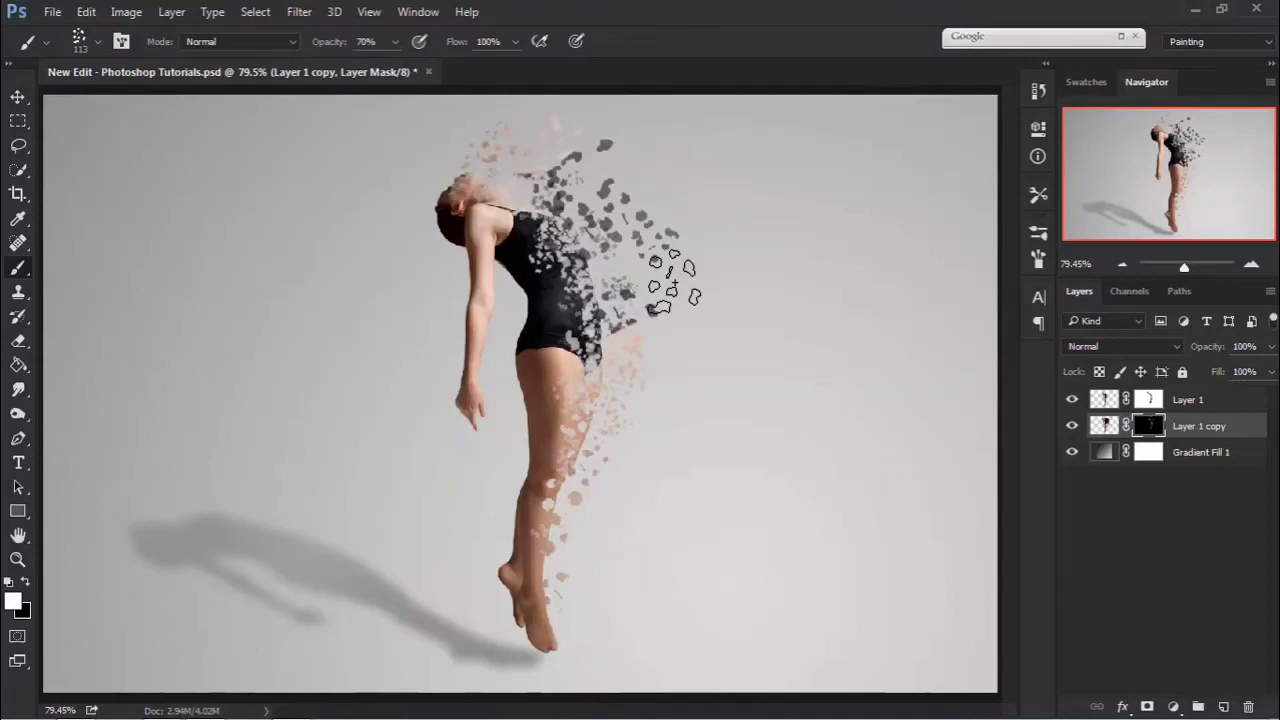
Step: Lower the brush opacity to 30% and dab fainter fragments behind the mid back and waist on Layer 1 copy's mask
key(3)
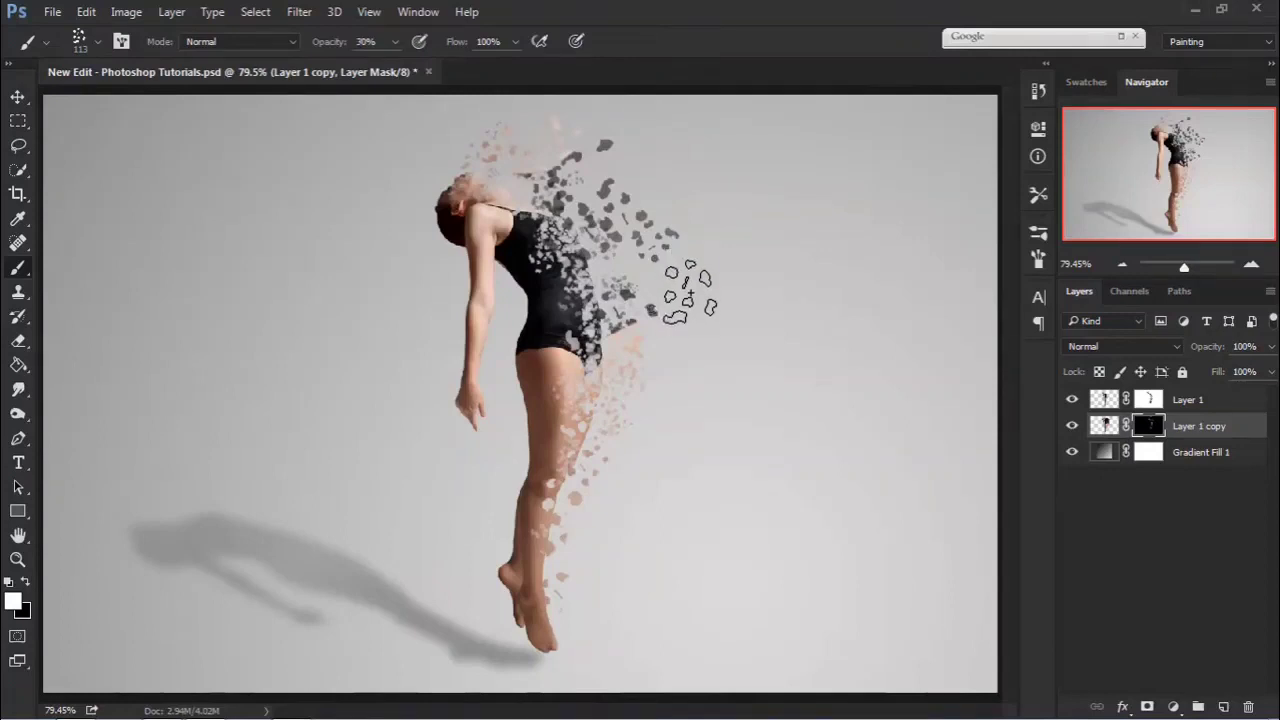
click(628, 288)
click(665, 332)
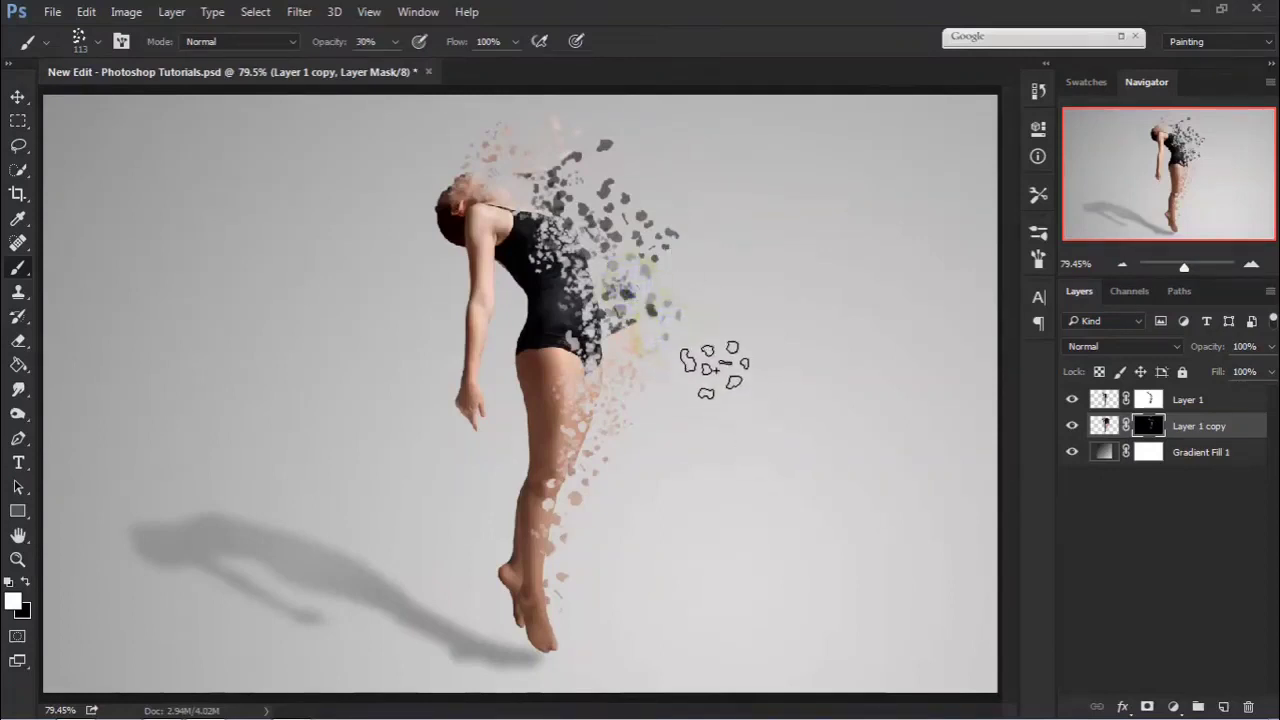
click(607, 277)
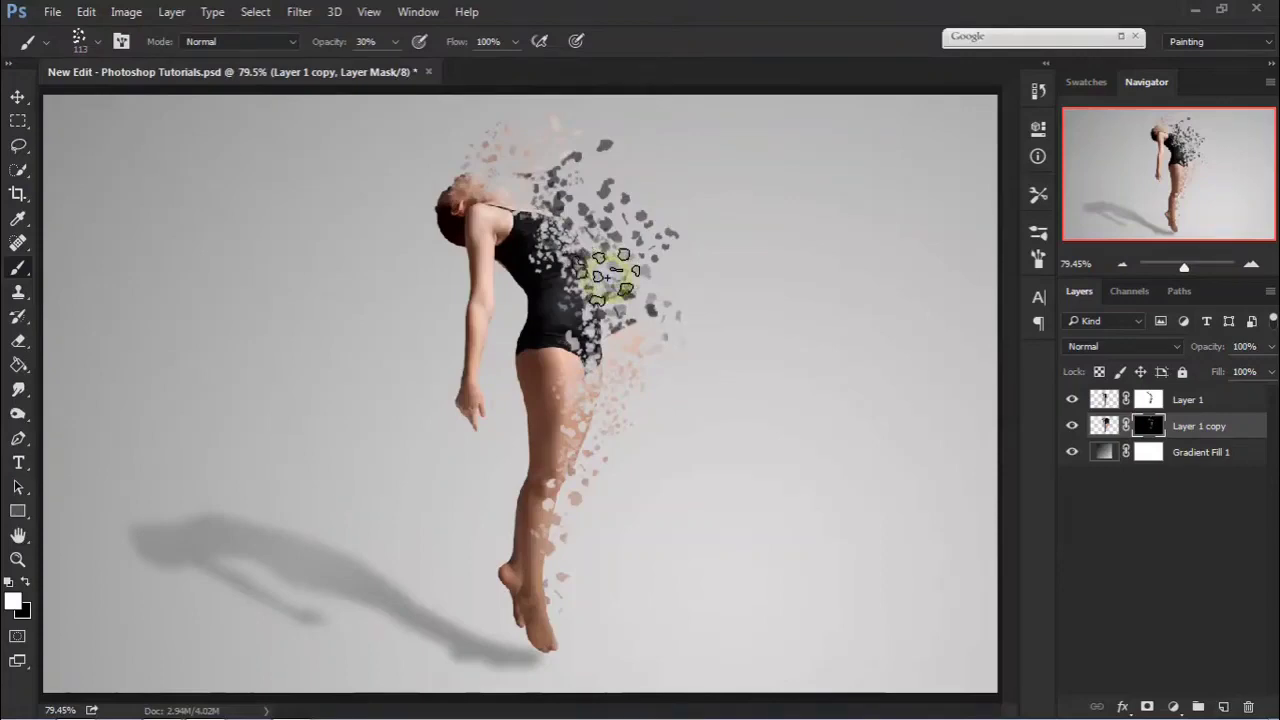